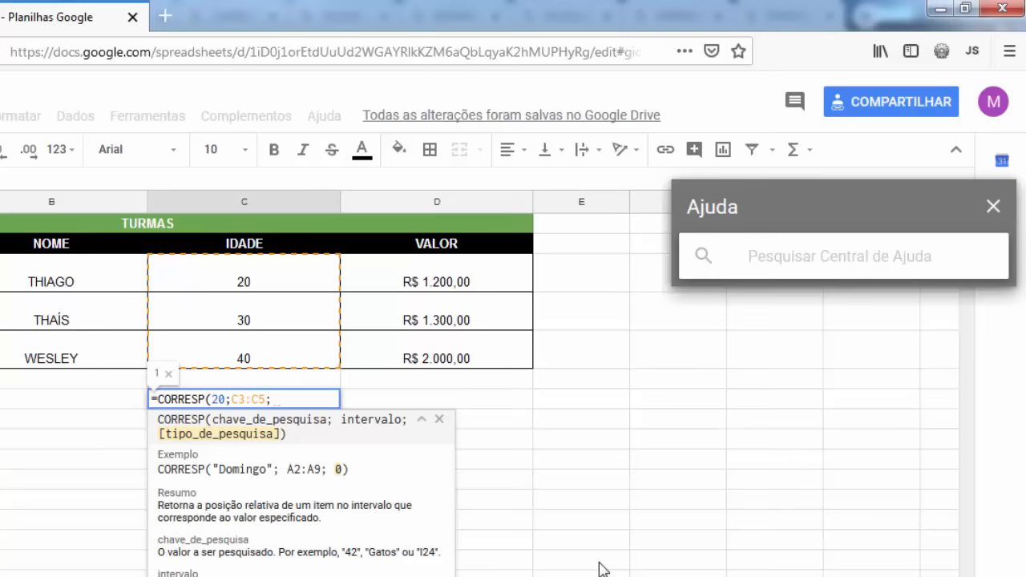
Read the help on CORRESP's search type and complete the C7 formula as =CORRESP(20;C3:C5;0).
left_click_drag(1008, 349, 1011, 427)
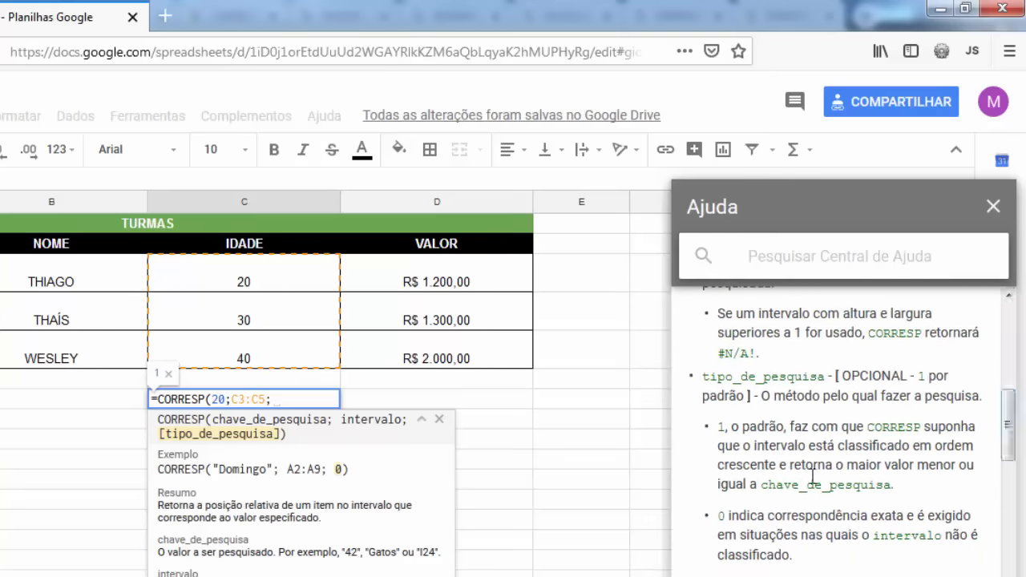
left_click_drag(708, 516, 731, 516)
left_click_drag(873, 515, 899, 516)
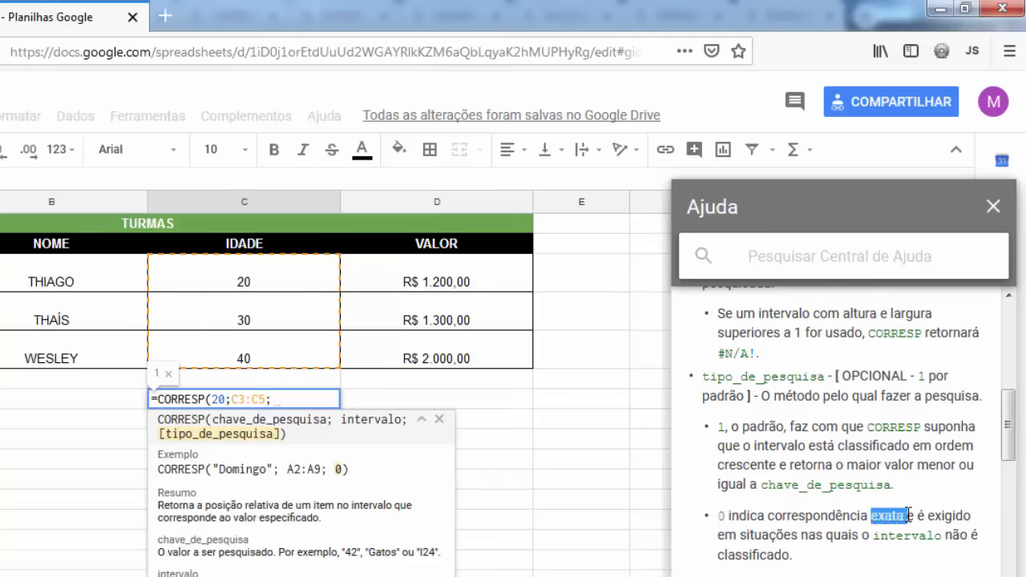
left_click(970, 451)
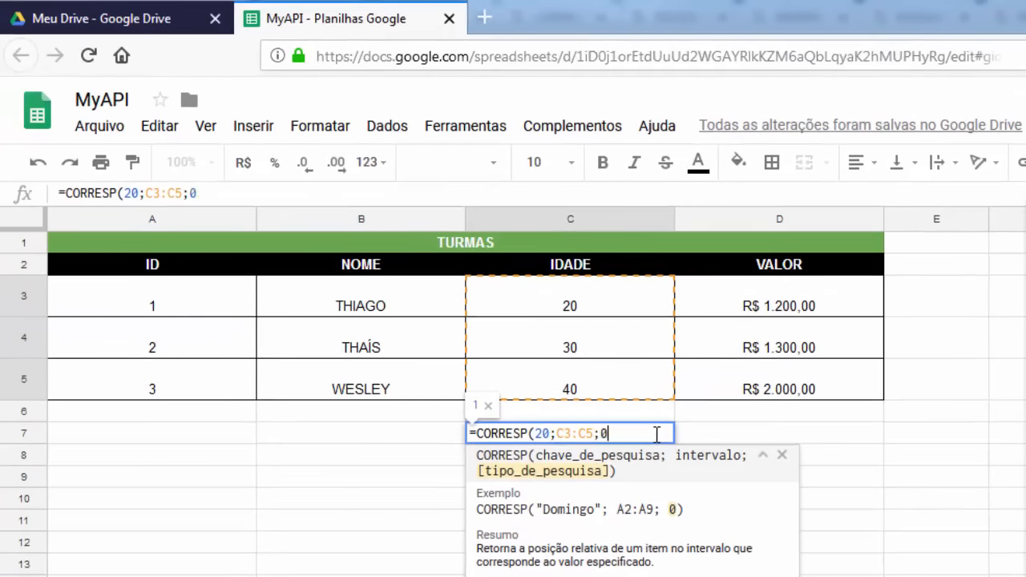
type(")")
key("Return")
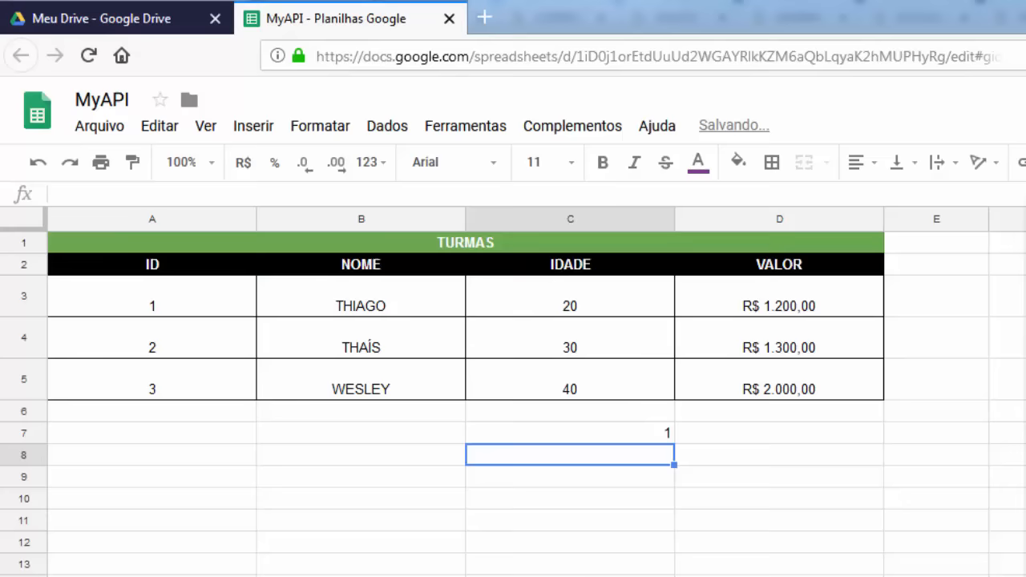
Examine the CORRESP formula in C7 and the IDADE cells it searches, from C3 downward.
left_click(614, 439)
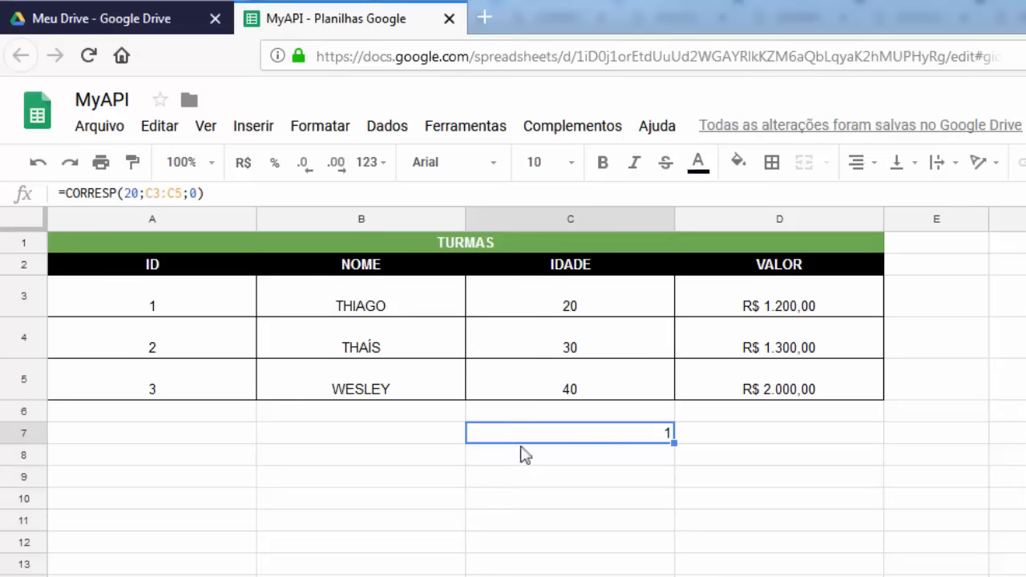
left_click(620, 300)
key("Down")
key("Down")
key("Down")
key("Down")
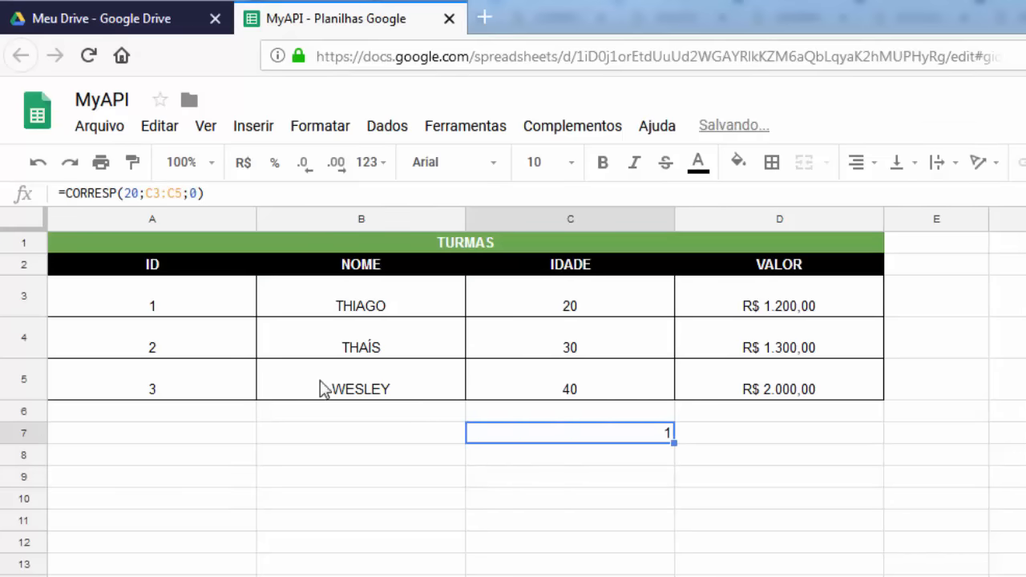
left_click(614, 308)
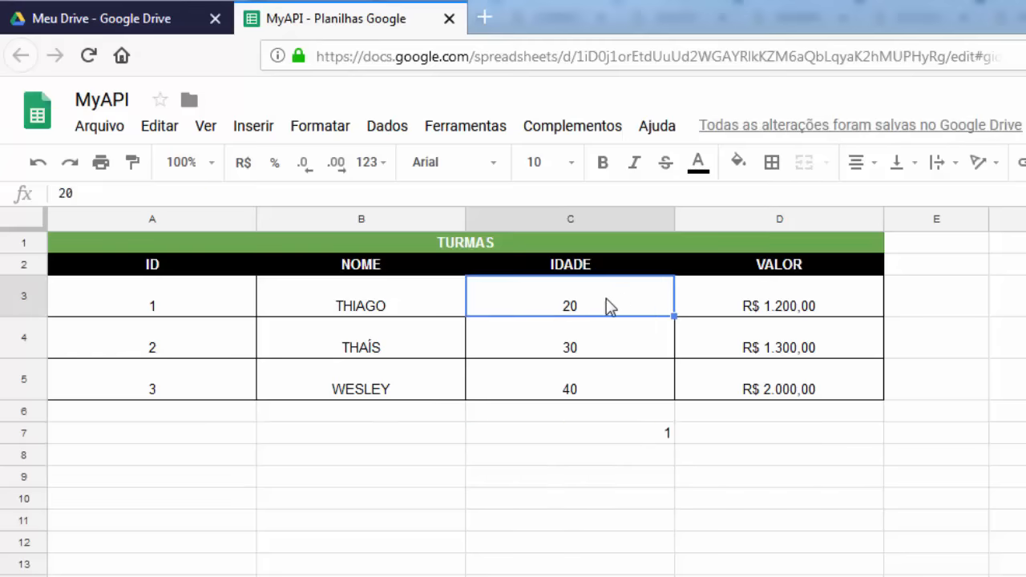
Change the search key of the CORRESP formula in C7 to 30.
left_click(653, 436)
left_click(135, 190)
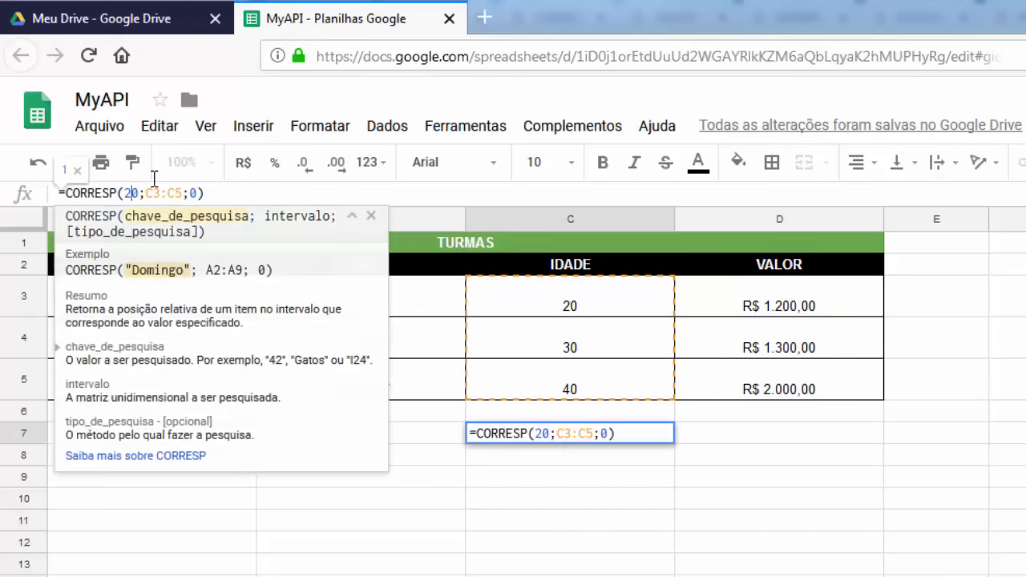
key("BackSpace")
type("3")
key("Return")
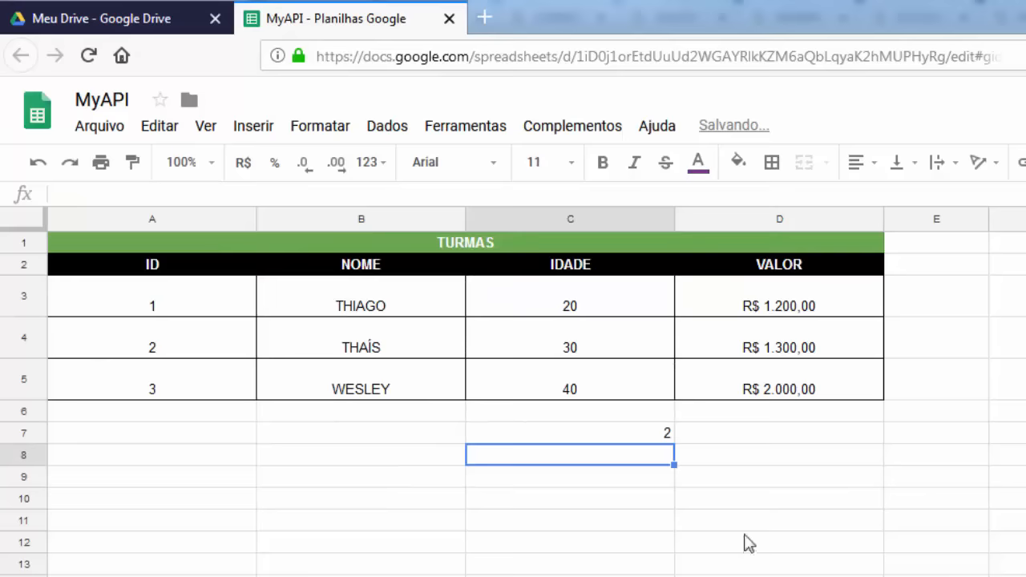
Replace the formula in C7 with an ÍNDICE function that uses A3:D5 as its reference.
left_click(665, 437)
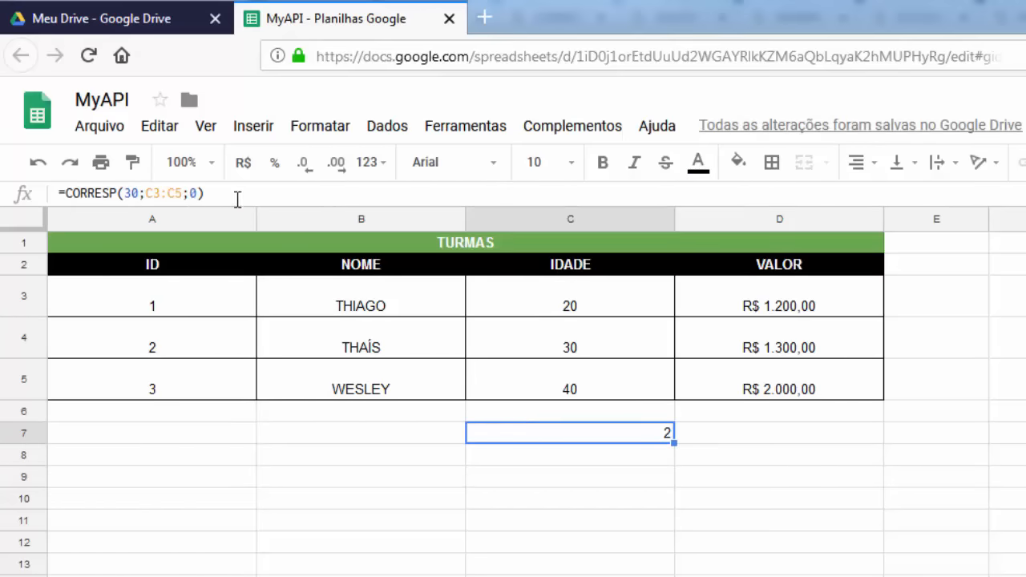
left_click_drag(206, 193, 66, 193)
type("ÓMDI")
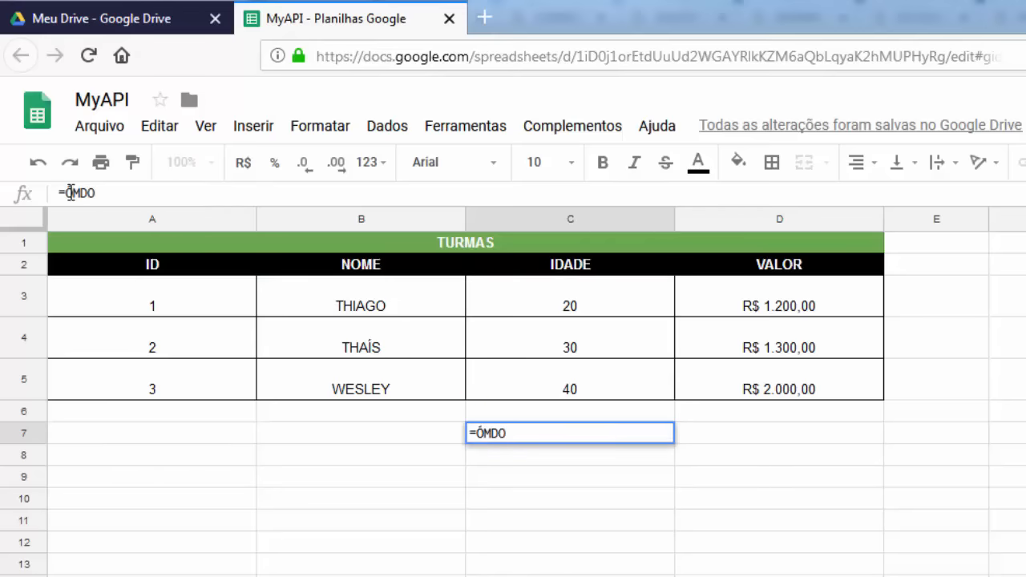
type("CE(")
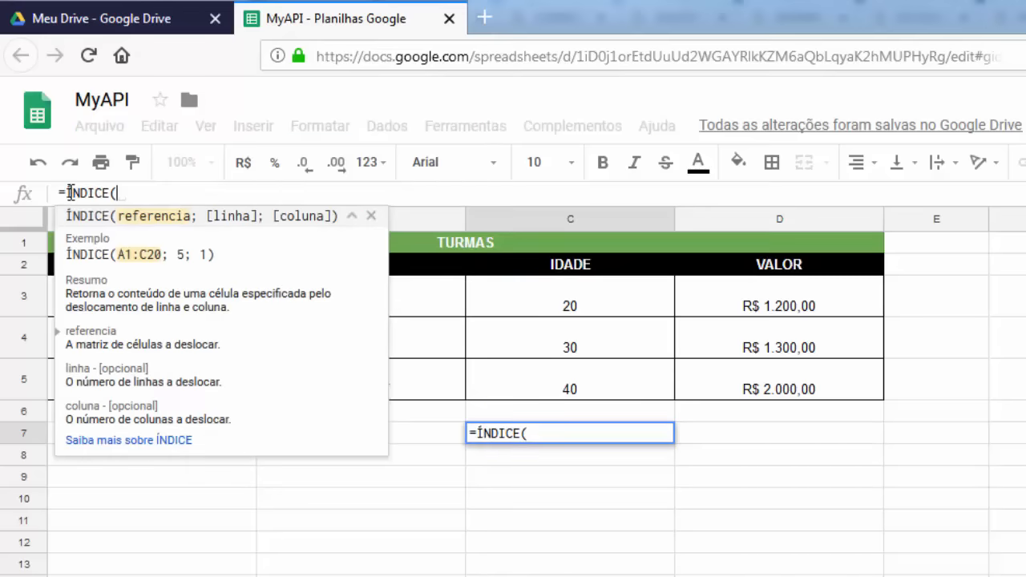
left_click(351, 215)
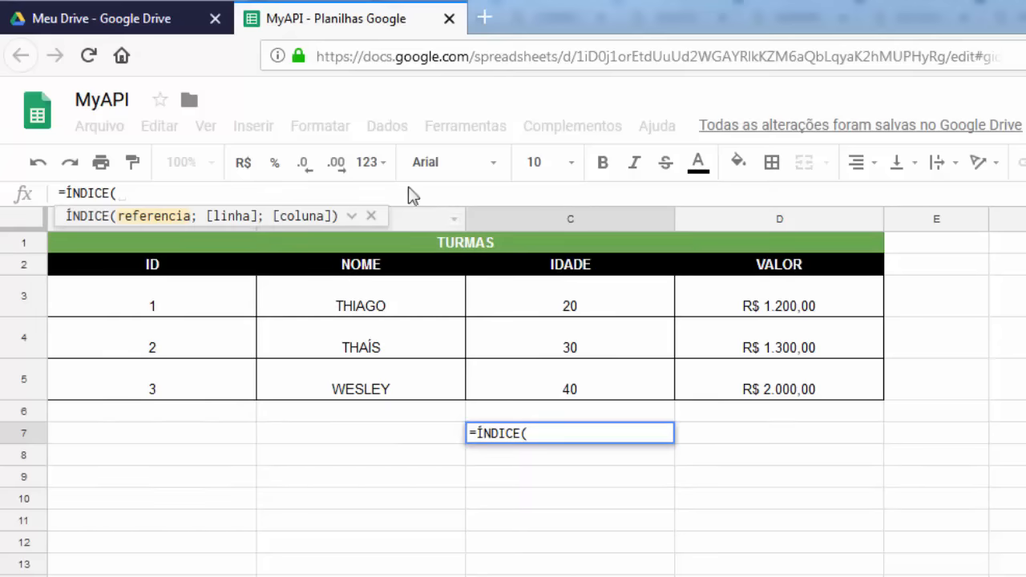
left_click_drag(207, 302, 754, 388)
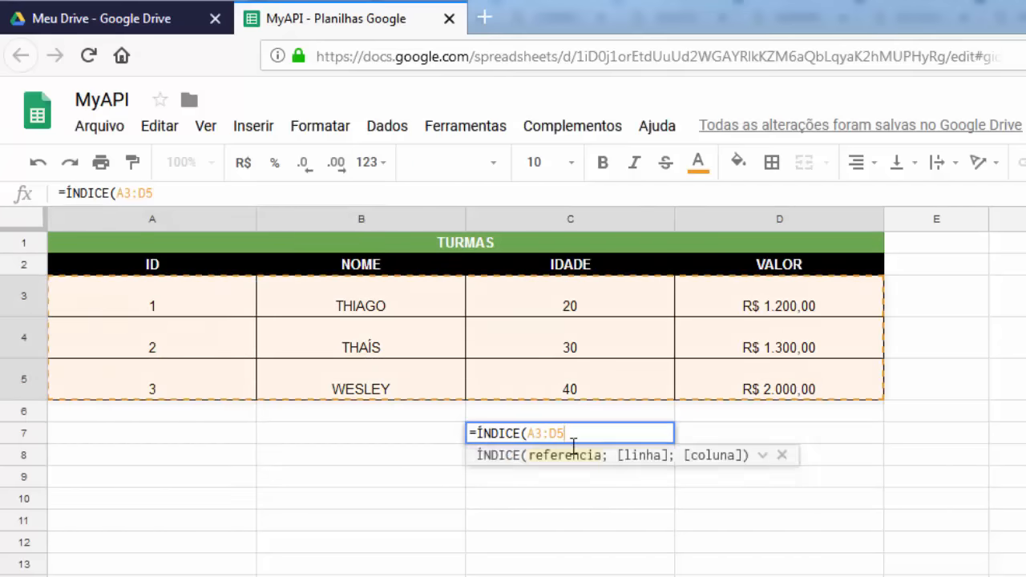
type(";")
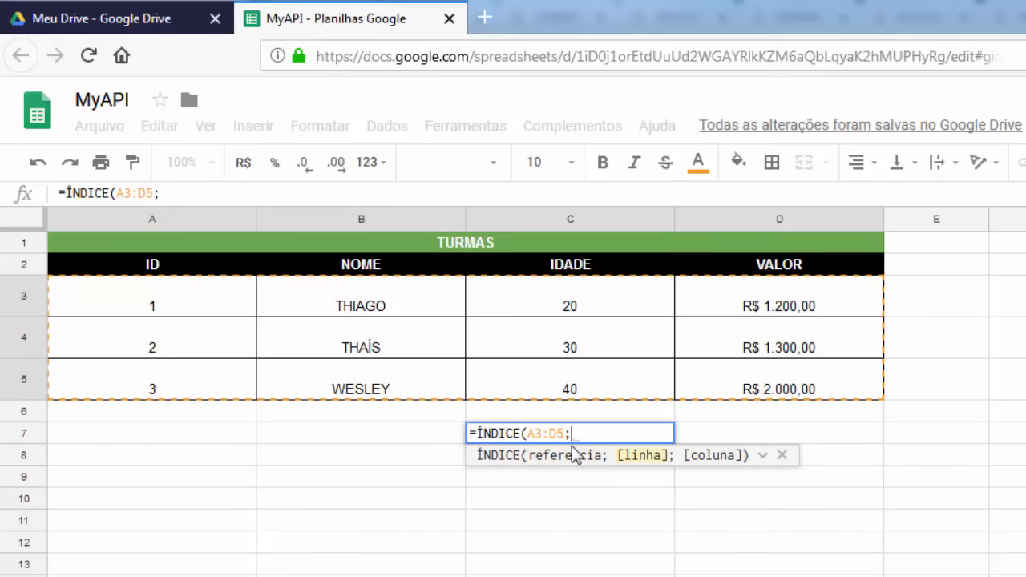
Complete the ÍNDICE formula in C7 with row 2 and column 3.
type("2")
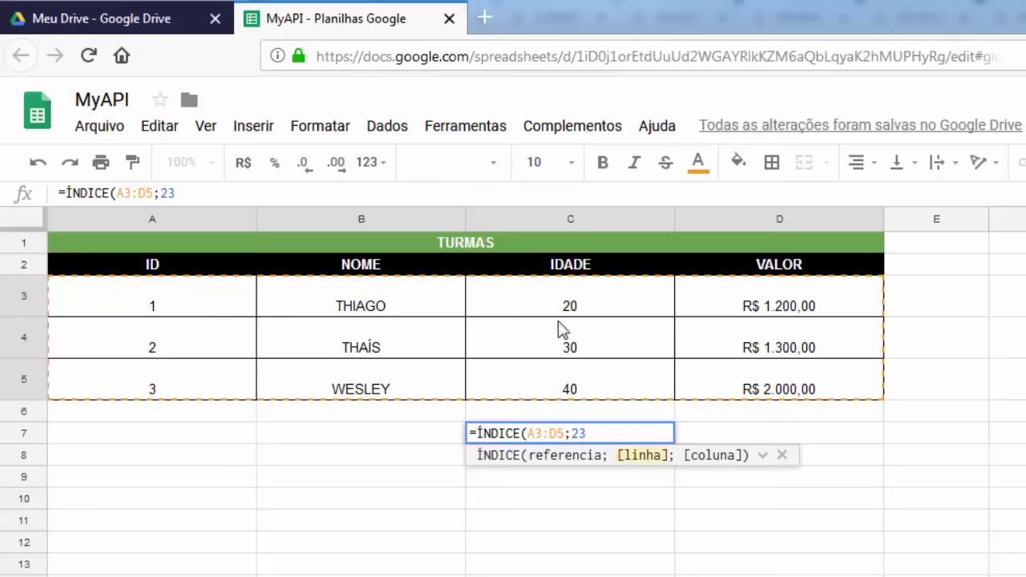
type("3")
key("BackSpace")
type(";3")
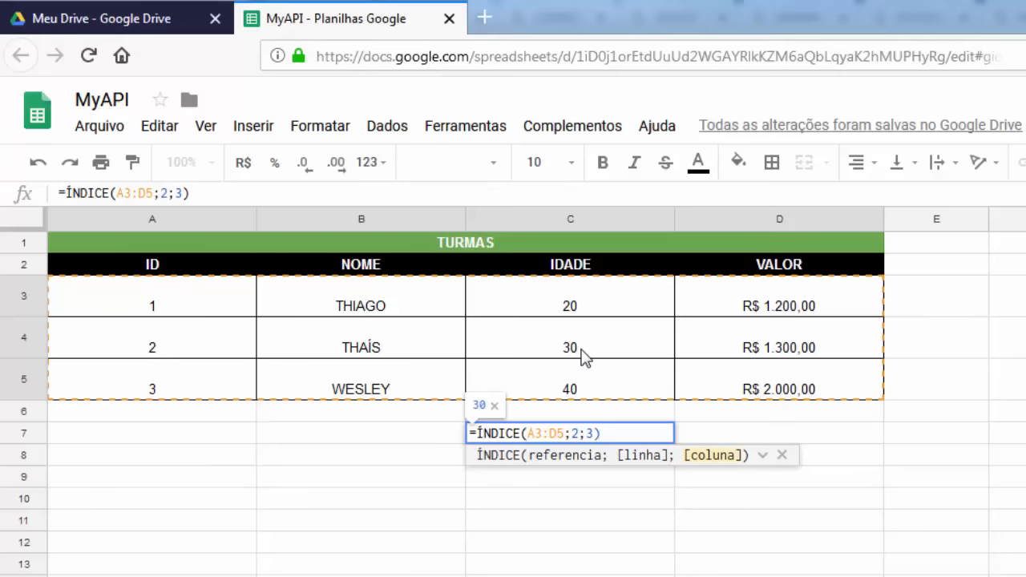
key("Return")
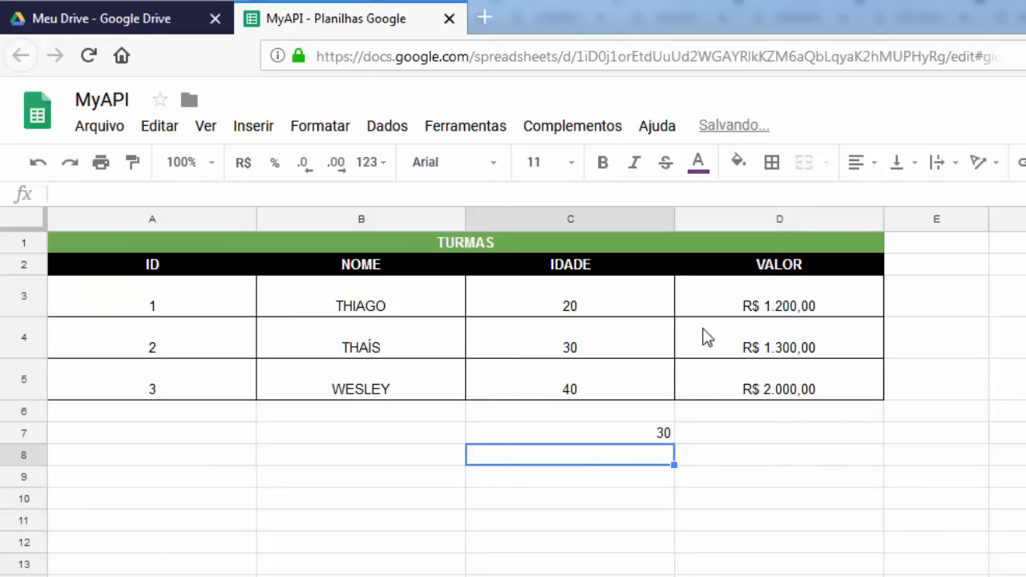
Review the row and column arguments and the function name of the ÍNDICE formula in C7.
left_click(650, 437)
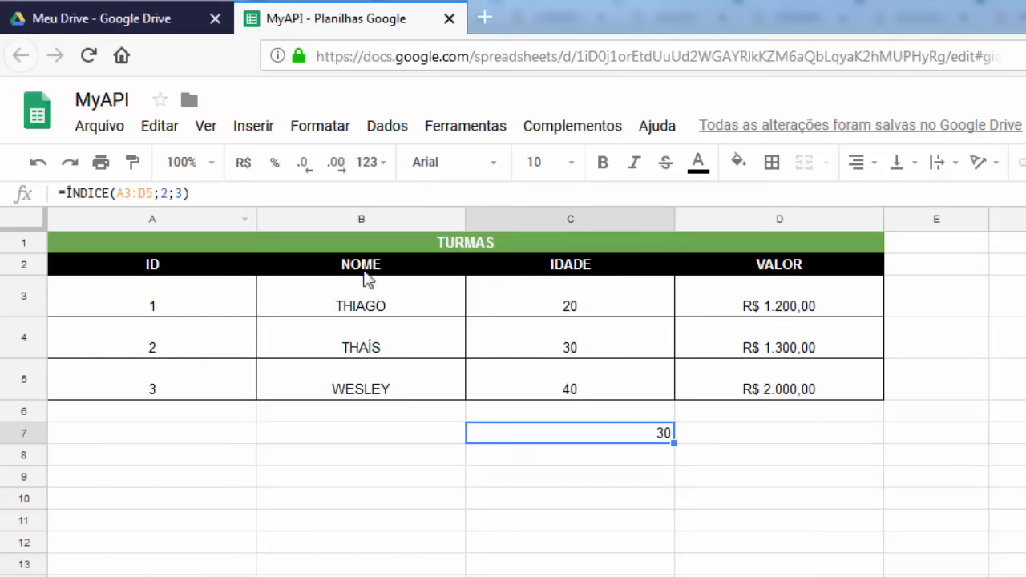
left_click(174, 193)
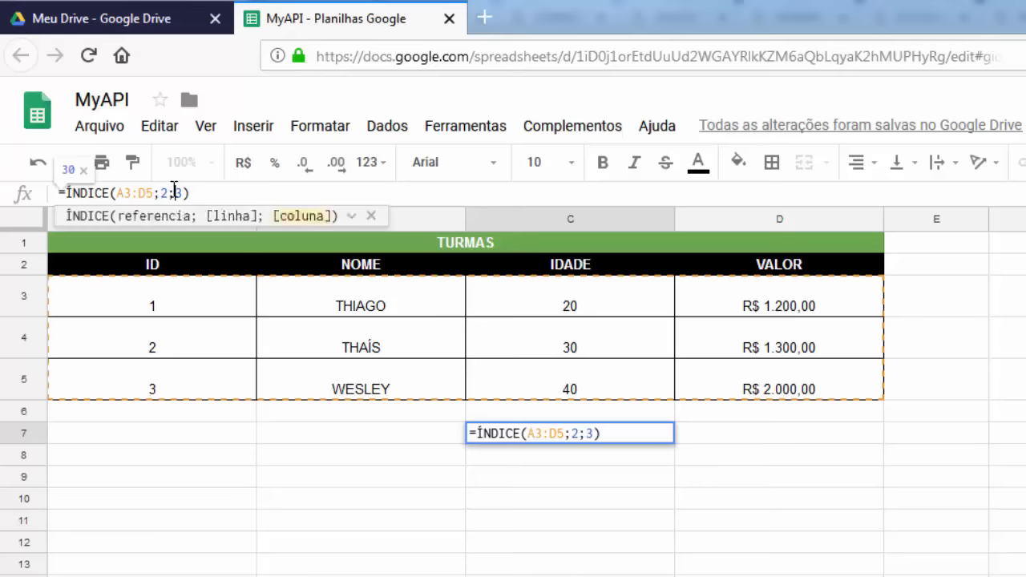
left_click(169, 191)
left_click_drag(481, 433, 535, 431)
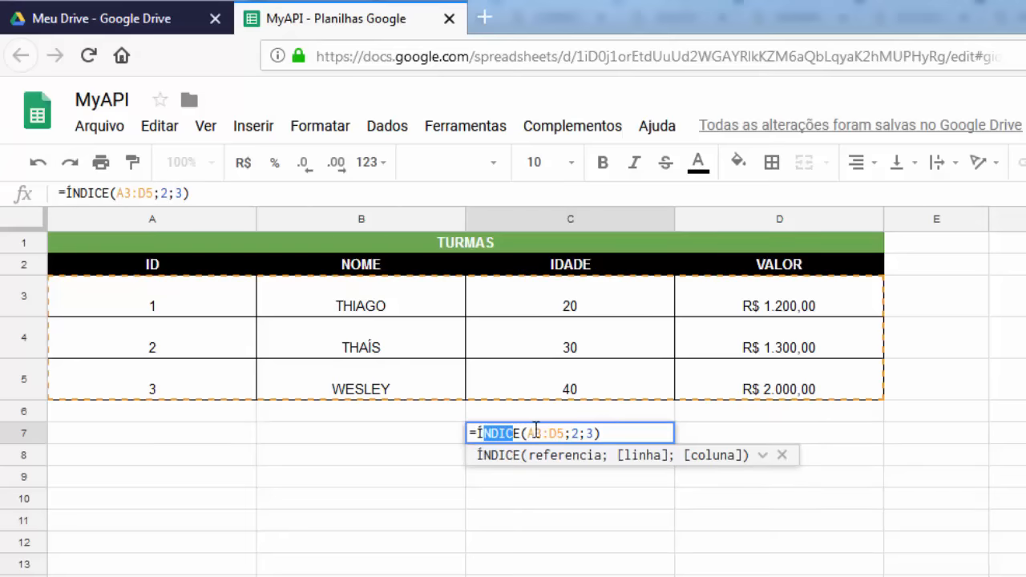
left_click_drag(619, 431, 107, 538)
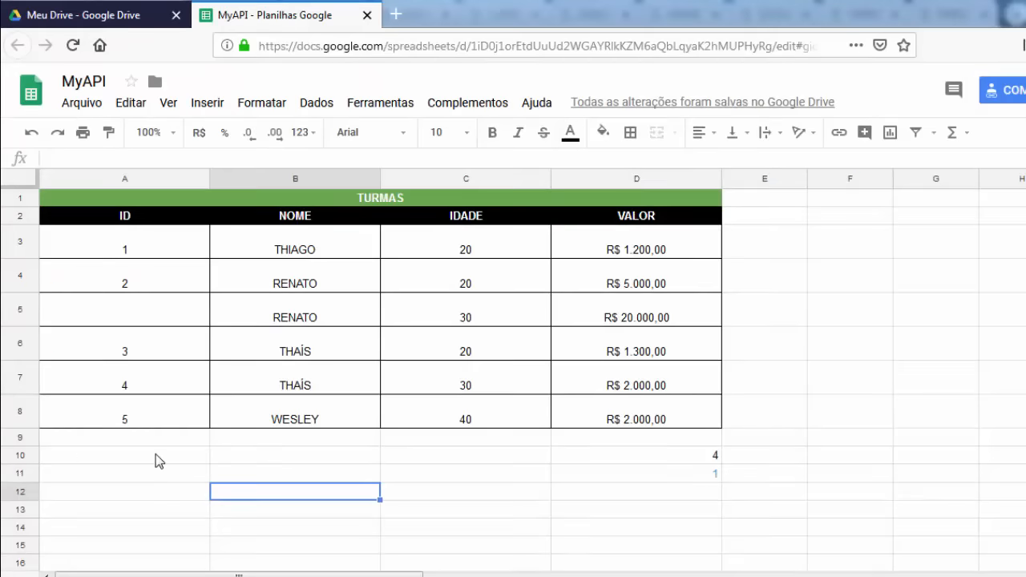
Enter the labels NOME:, IDADE: and SALÁRIO in cells A10 to A12 below the table.
left_click(157, 456)
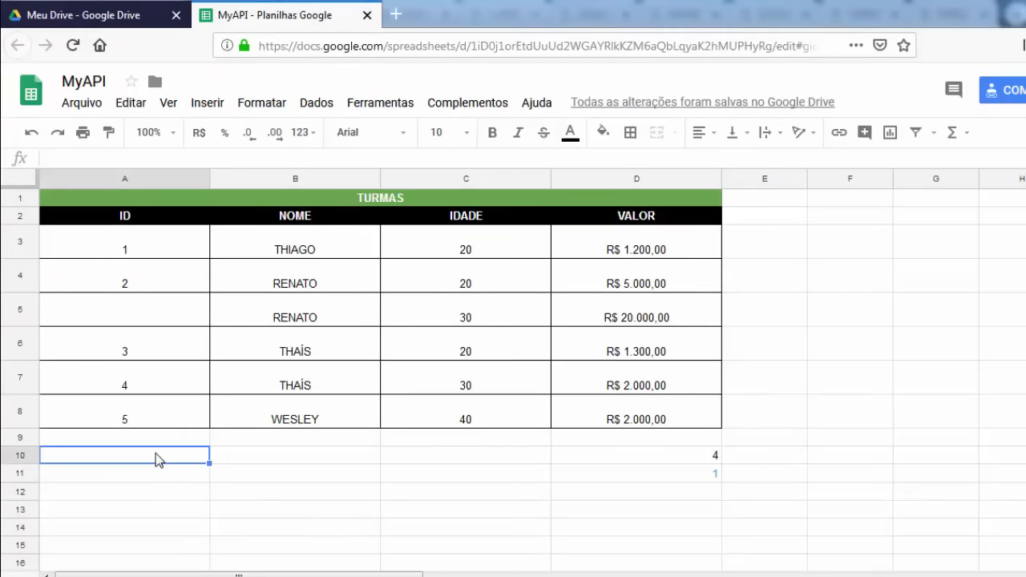
type("no")
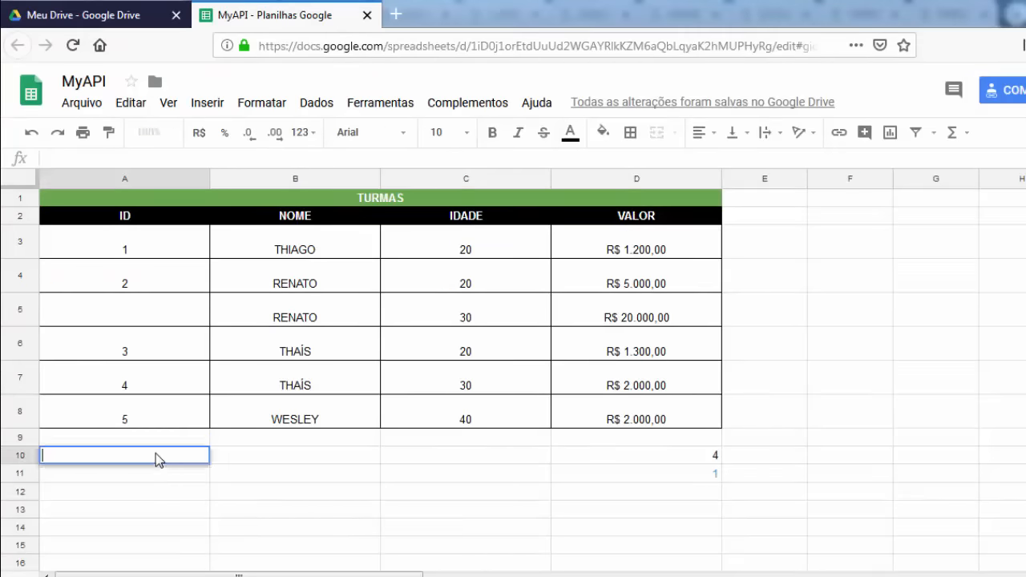
type("NOME:")
key("Return")
type("IDADE")
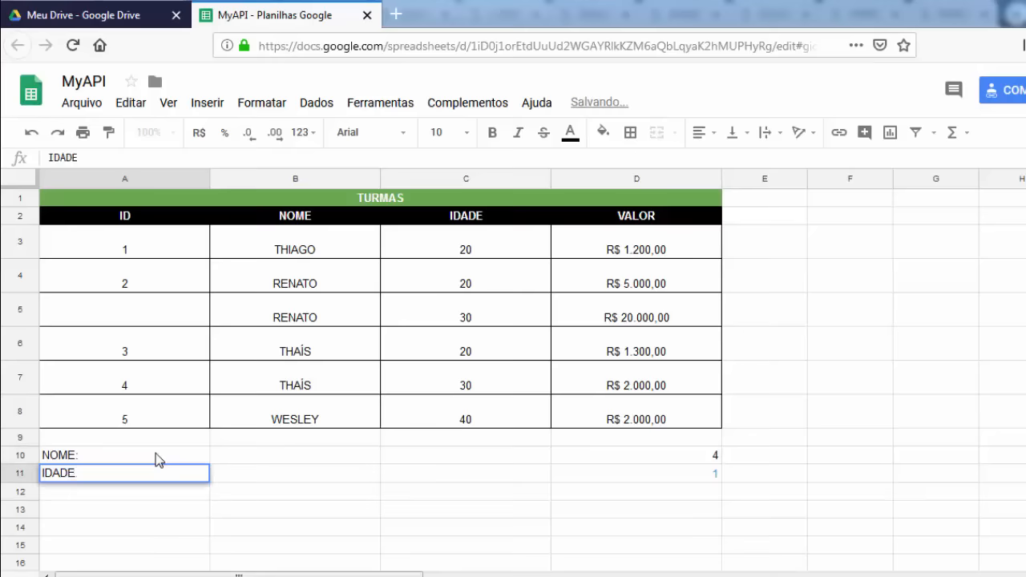
type(":")
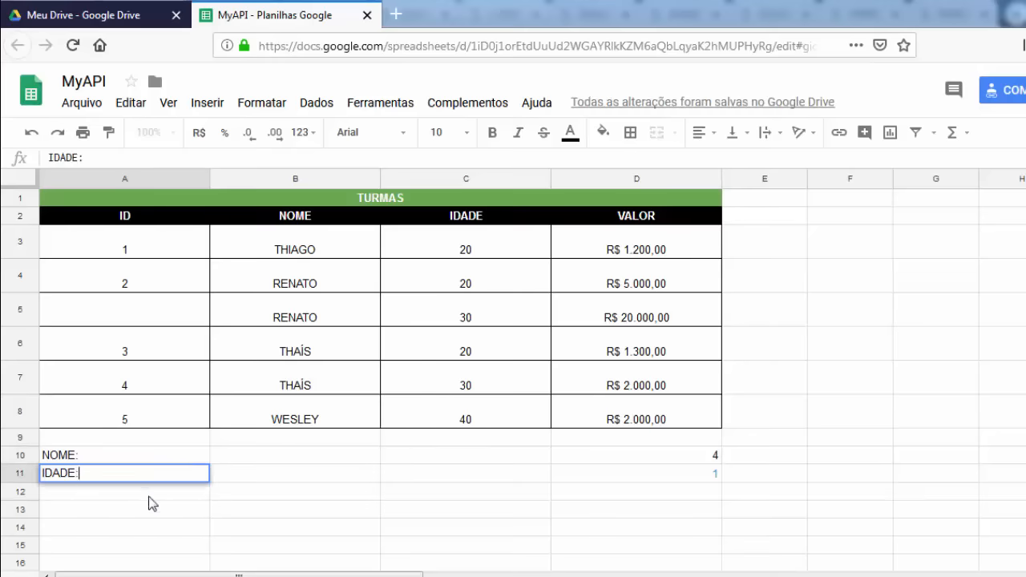
key("Return")
type("SALÁRIO")
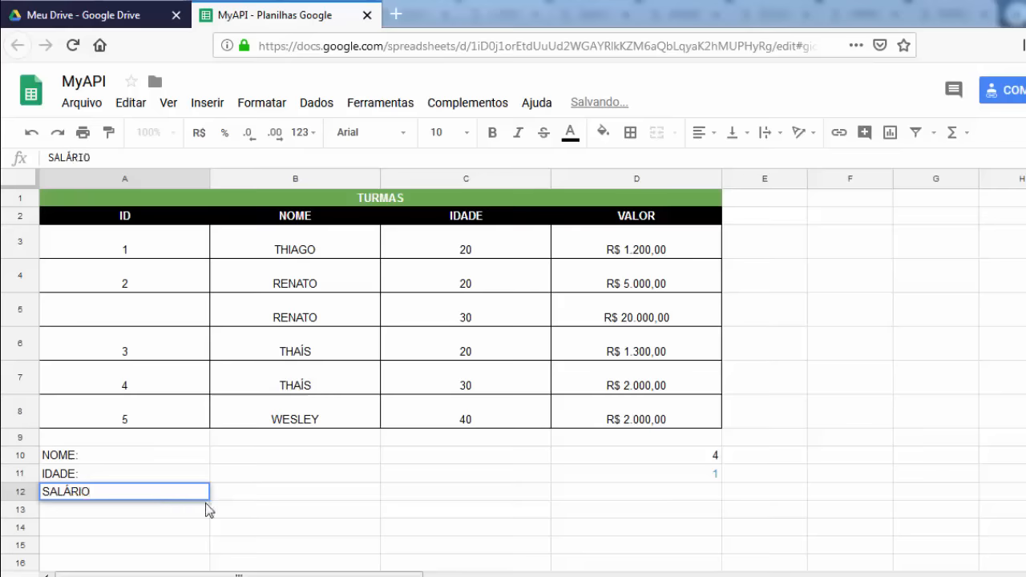
Fill cell B12, beside the SALÁRIO label, with light grey.
left_click(254, 497)
left_click(603, 132)
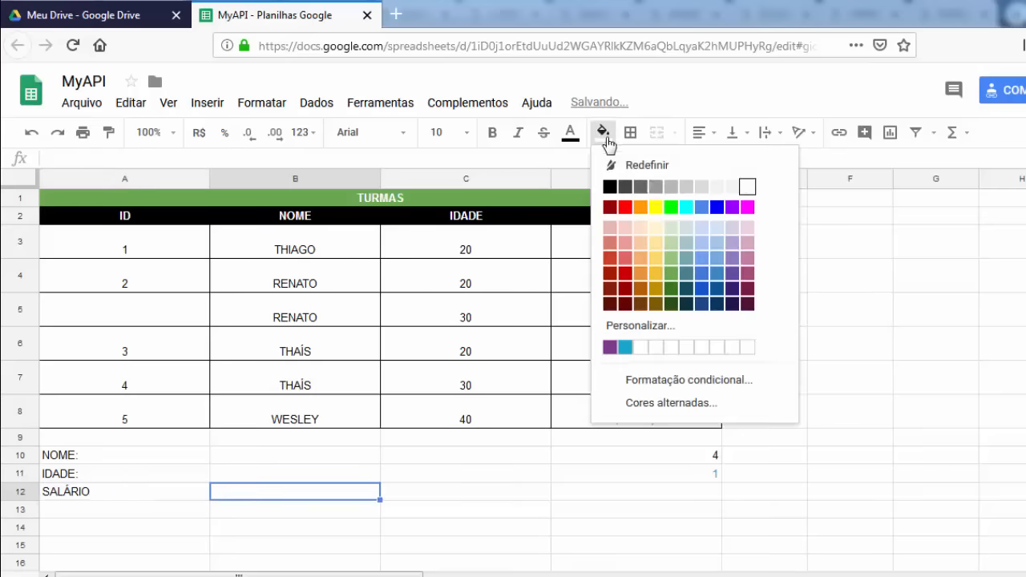
left_click(698, 188)
left_click(545, 491)
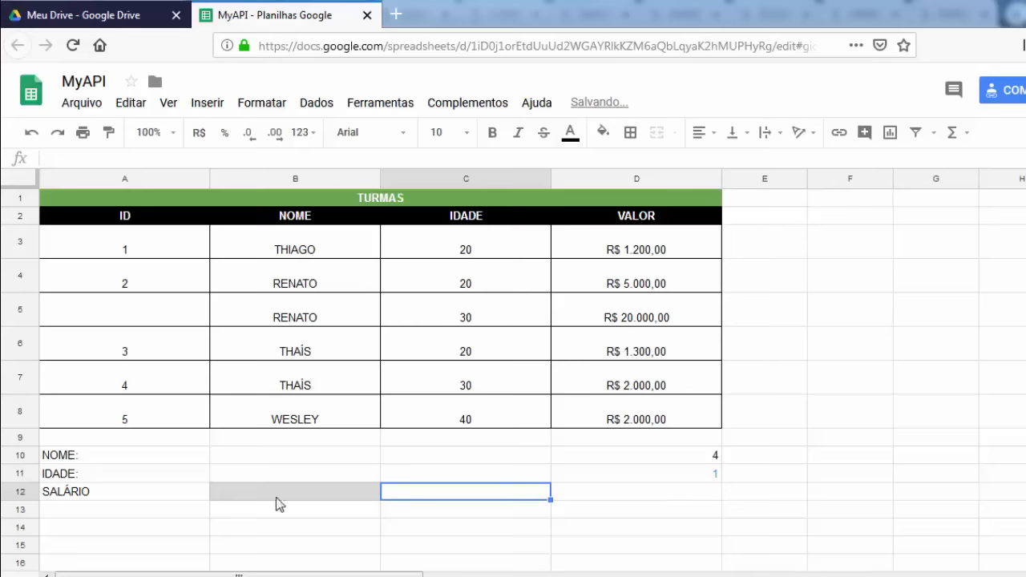
Start an ÍNDICE formula in B12 with the VALOR cells D3:D8 as its reference.
left_click(314, 499)
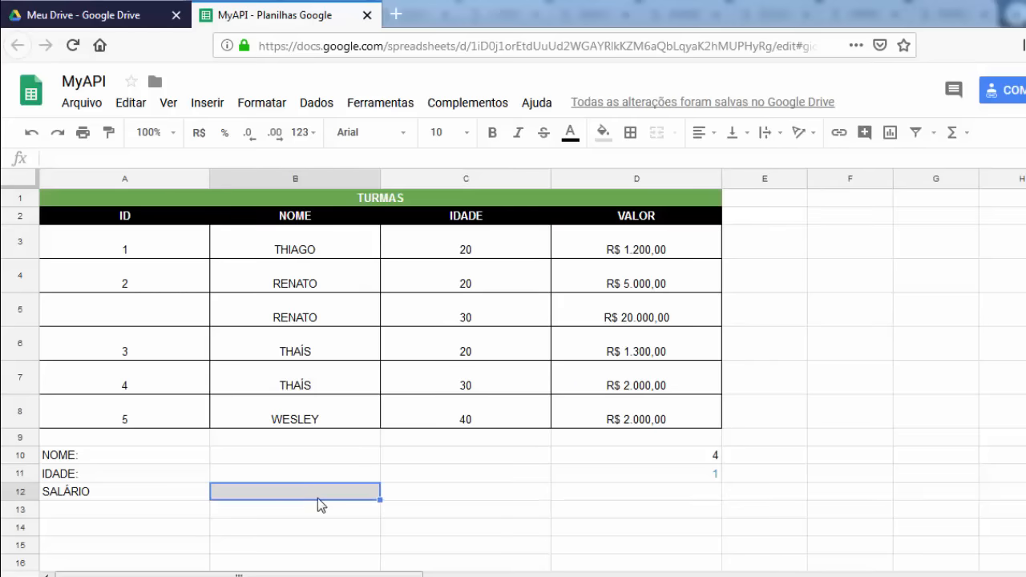
type("=IN")
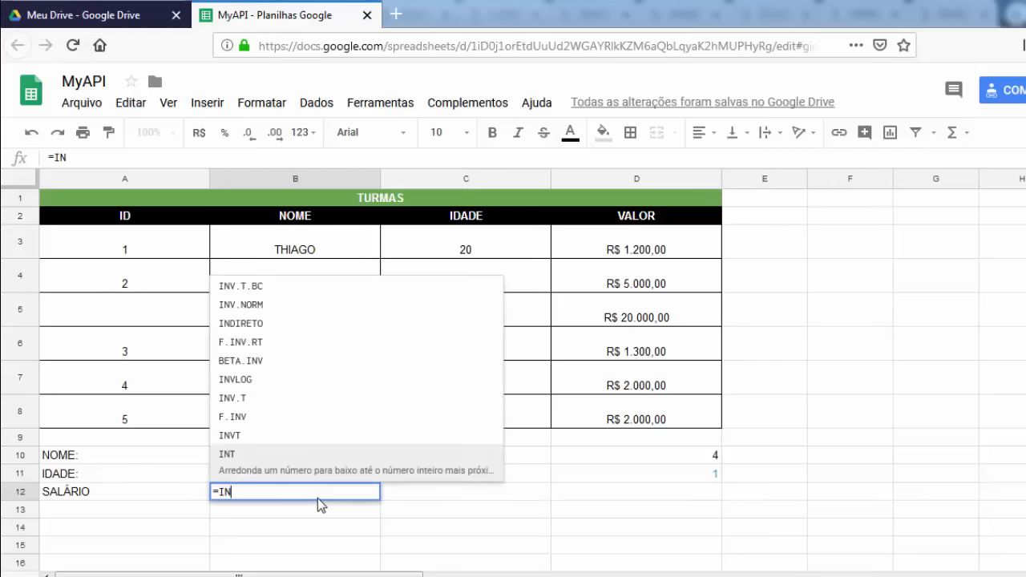
key("BackSpace")
key("BackSpace")
type("ÍNDICE(")
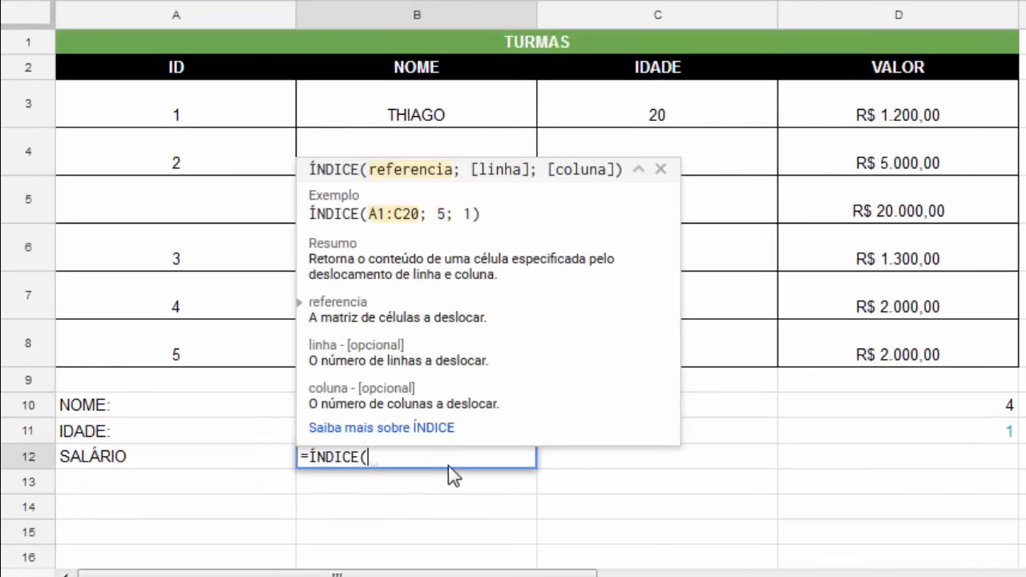
left_click(638, 169)
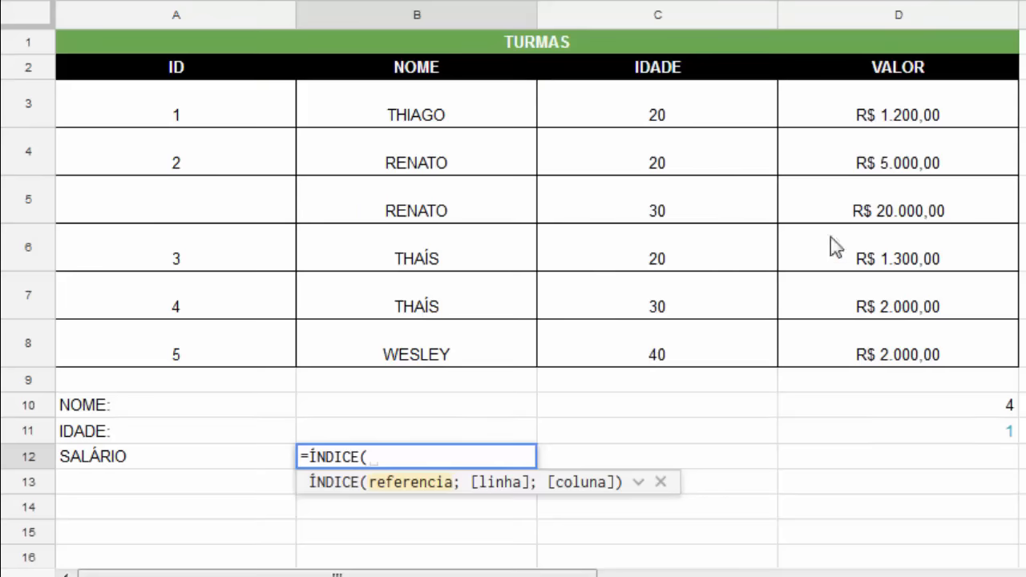
mouse_move(904, 120)
left_mouse_down()
mouse_move(859, 160)
mouse_move(934, 325)
mouse_move(933, 353)
left_mouse_up()
type(";")
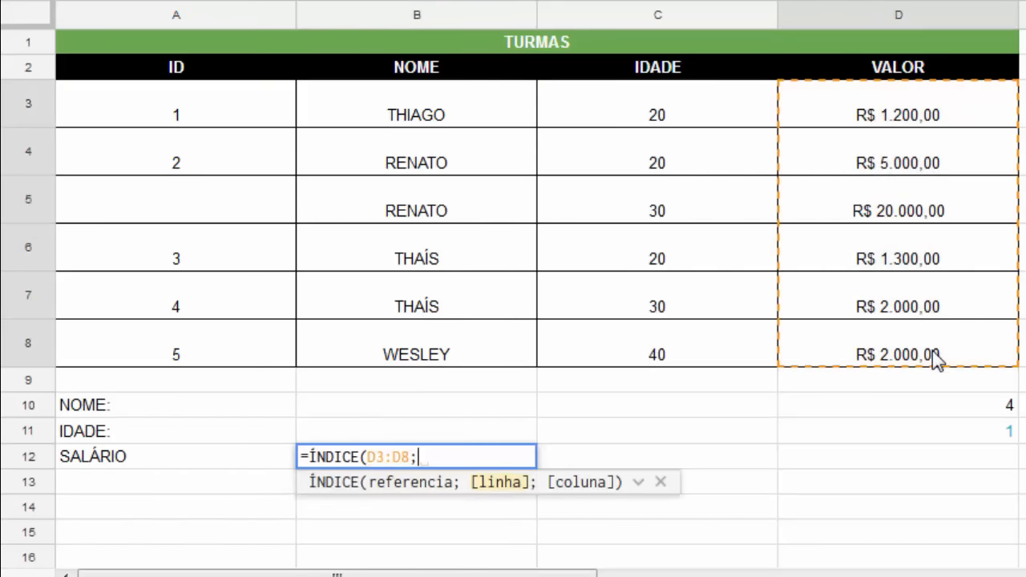
Nest a CORRESP function as the row argument in B12, with B10&B11 as its search key.
type("CORRESP")
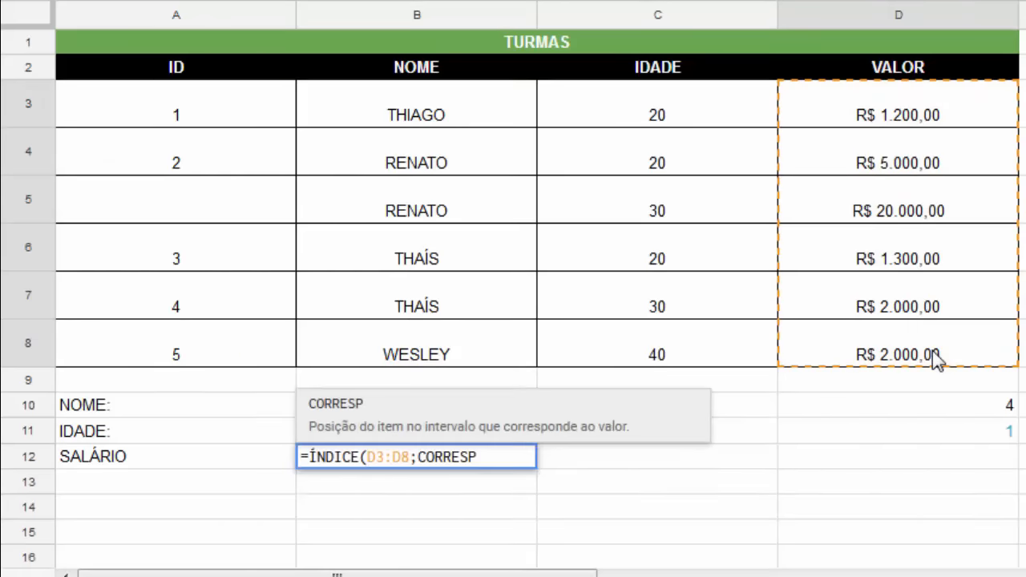
type("(")
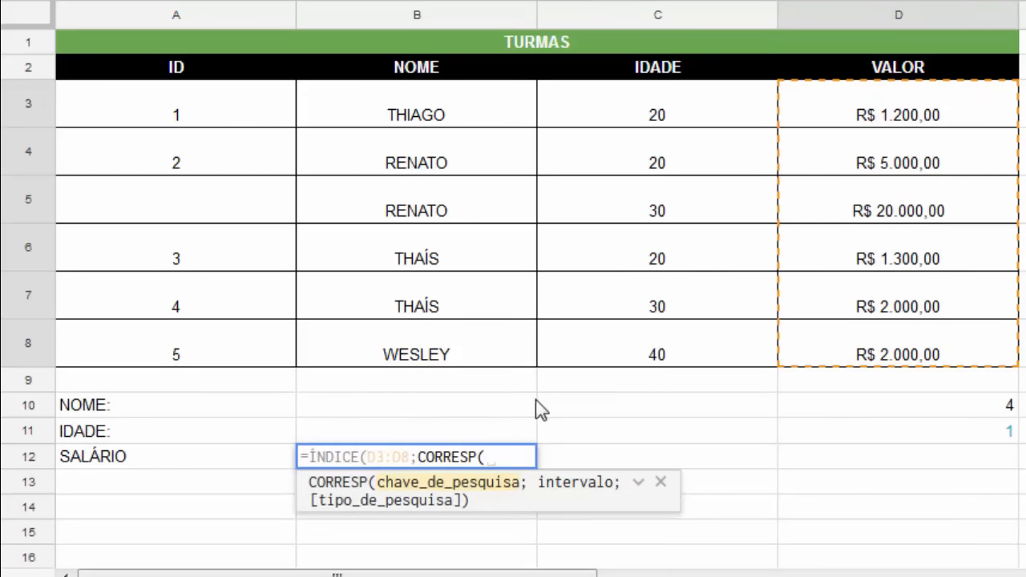
left_click(518, 410)
type(";")
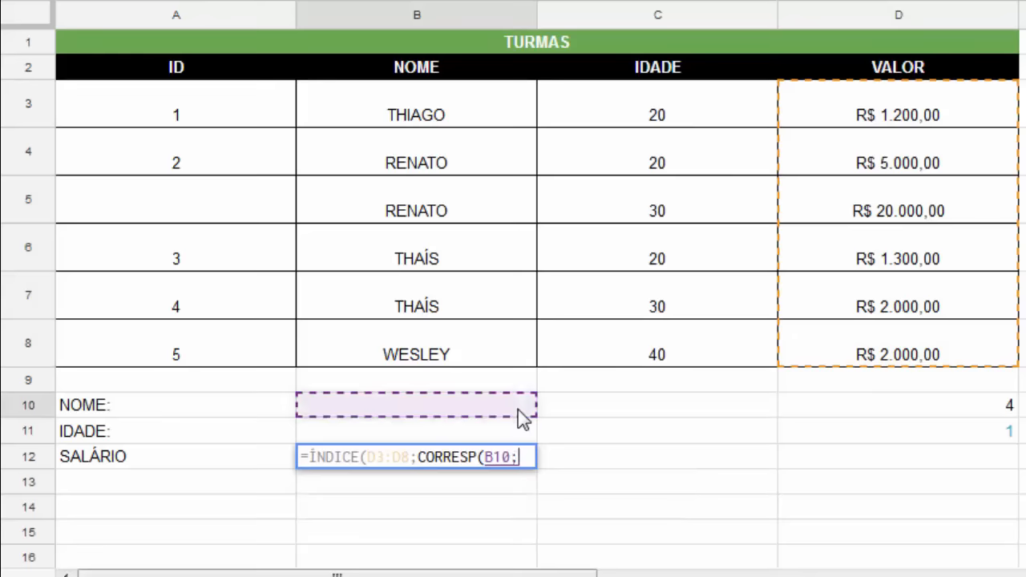
key("BackSpace")
type("&")
left_click(407, 435)
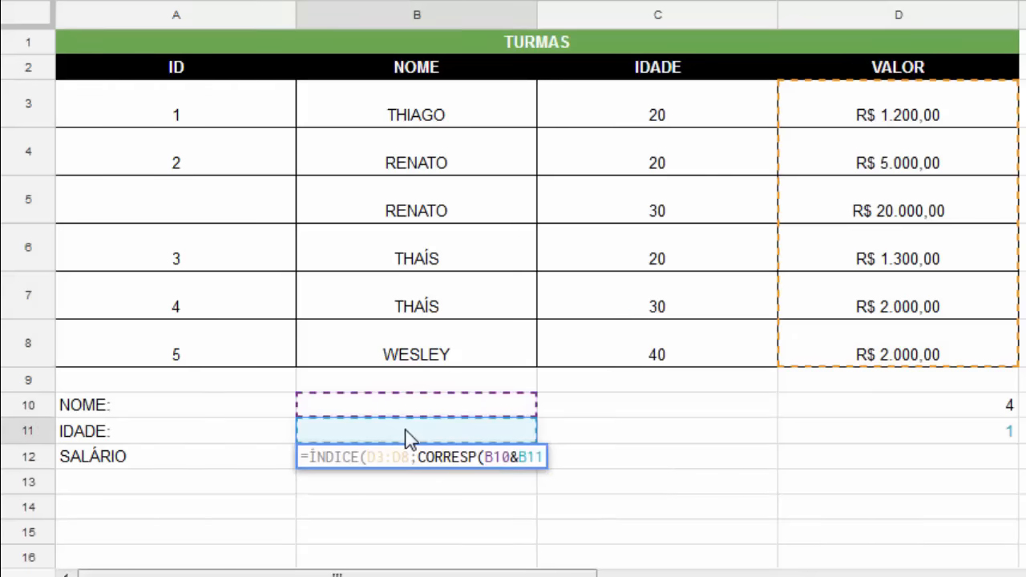
type(";")
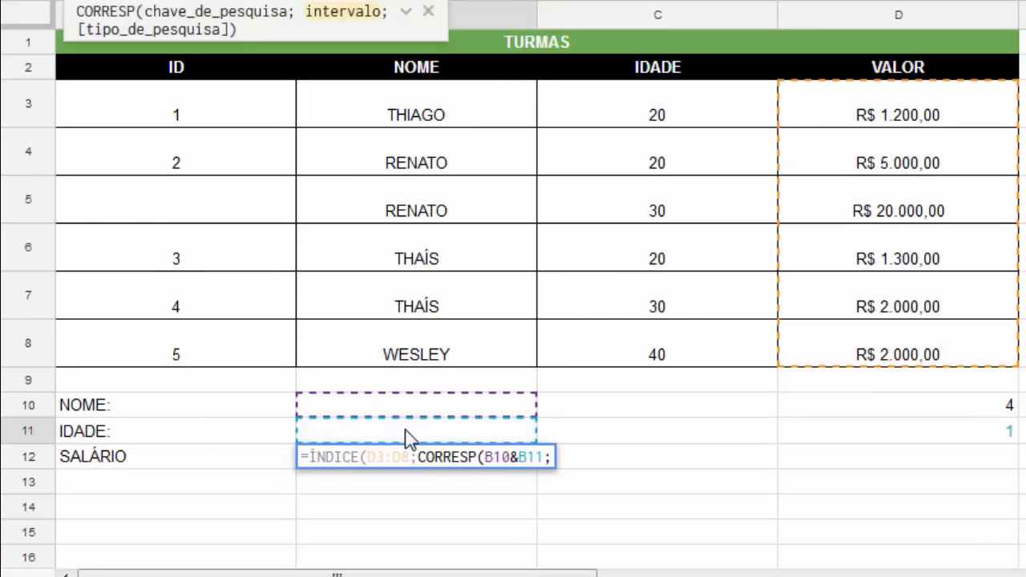
Set the CORRESP search range to B3:B8&C3:C8 and complete the combined formula in B12.
left_click_drag(465, 110, 455, 344)
type("&")
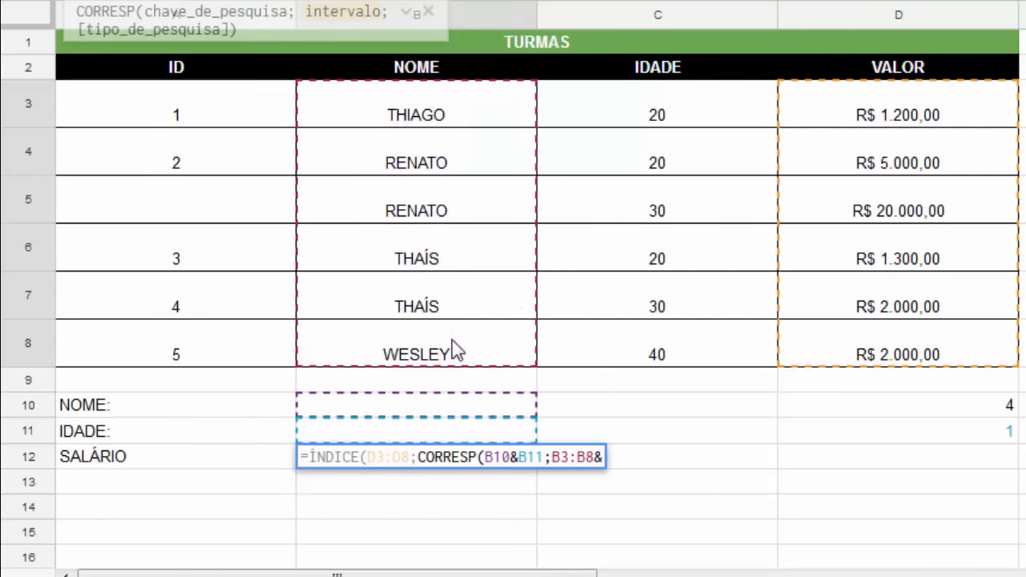
left_click_drag(700, 116, 688, 365)
type(")")
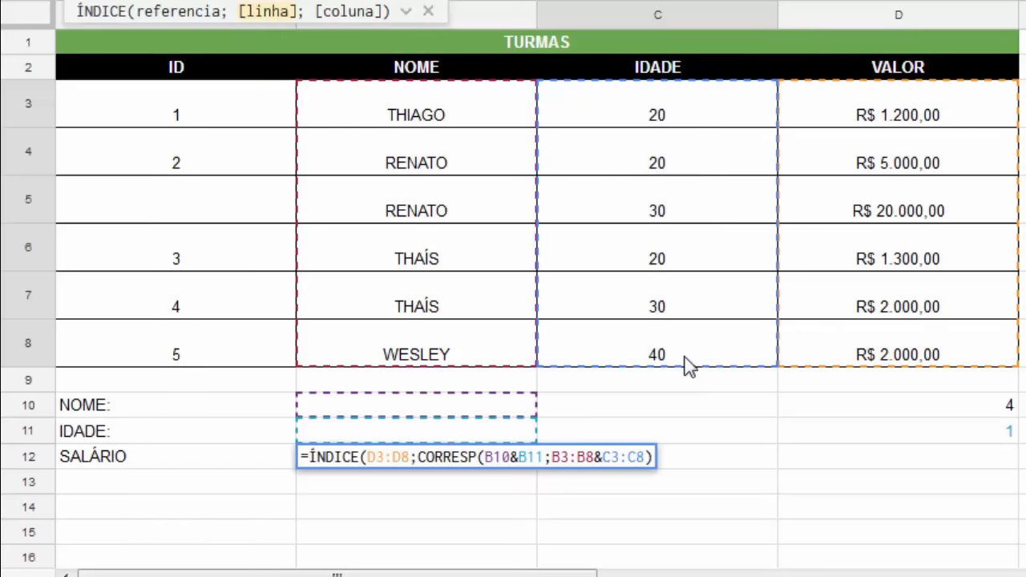
type(")")
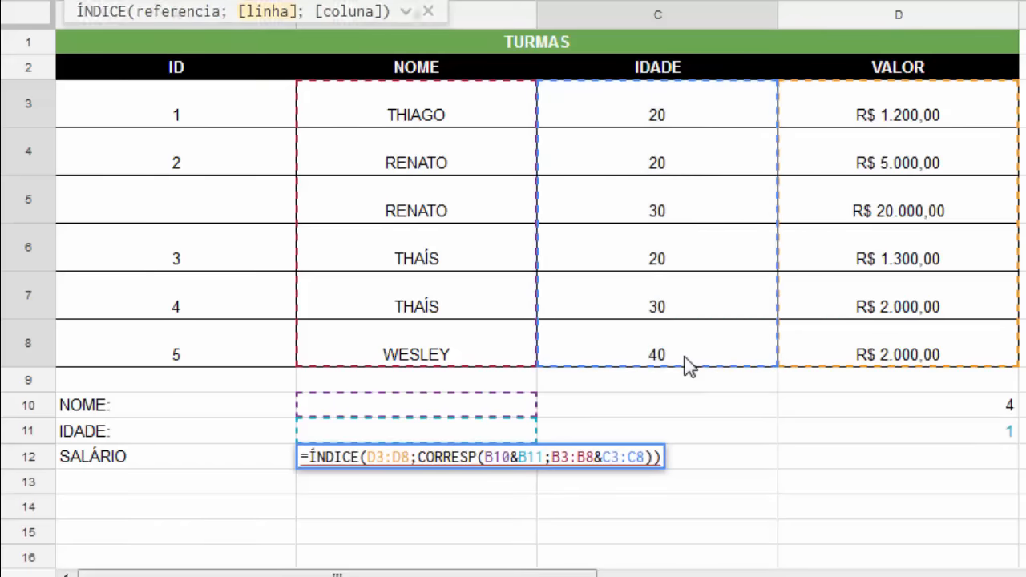
key("Return")
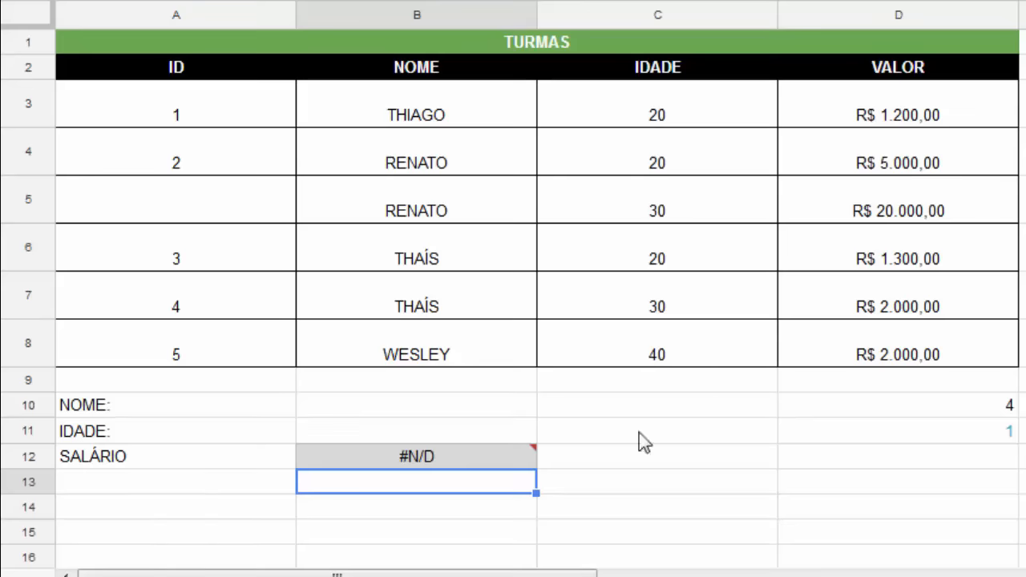
Test the lookup with the name from B5 in B10 and age 30 in B11, and select the matching table row.
left_click(461, 463)
left_click(445, 408)
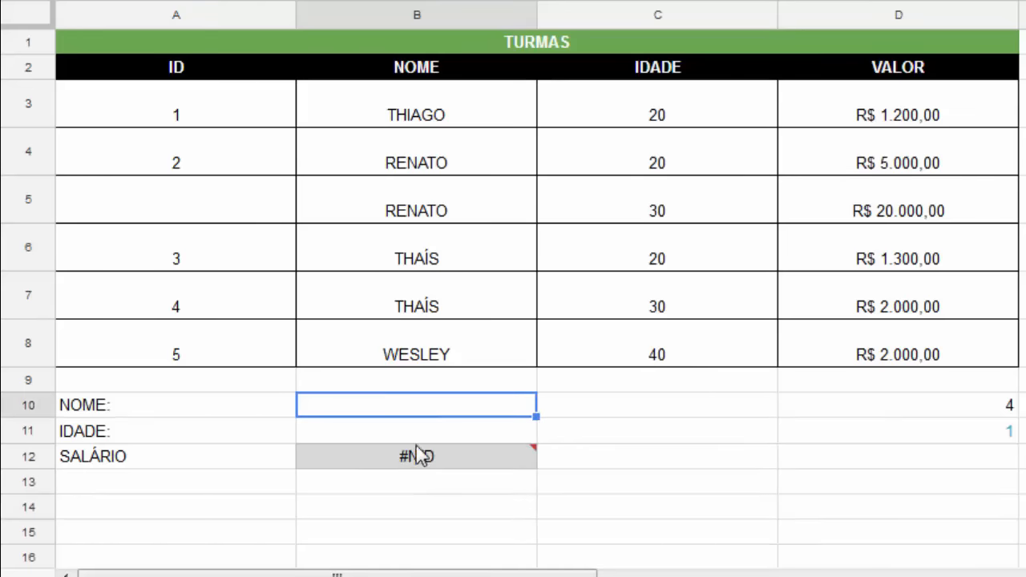
type("re")
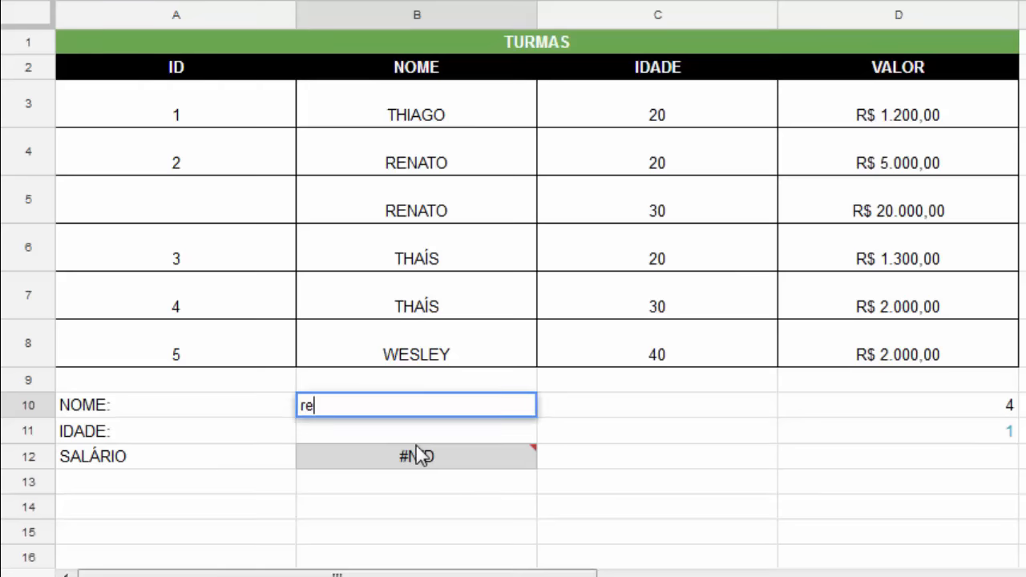
type("ENATO")
key("Tab")
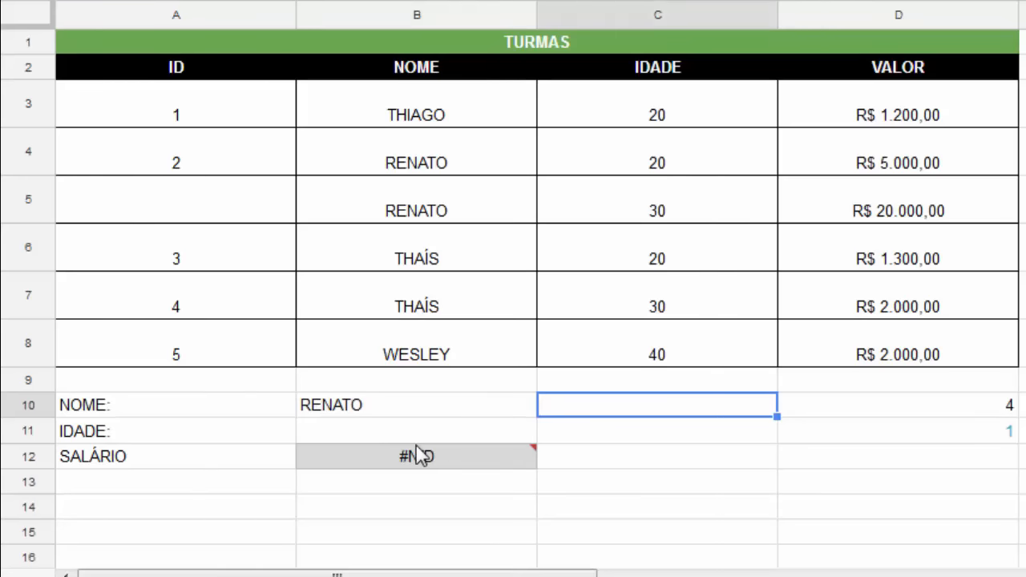
key("Down")
key("Left")
type("30")
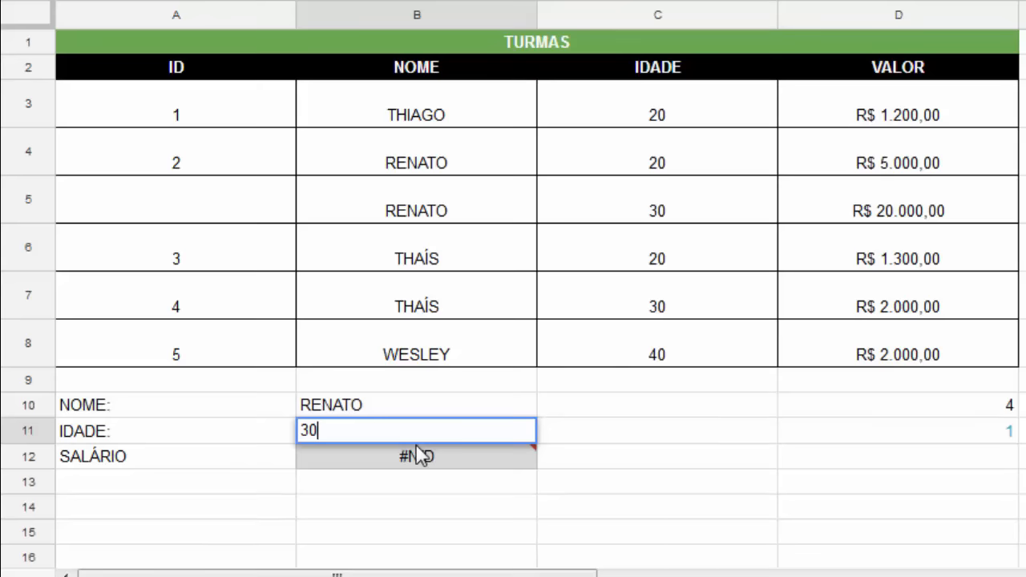
key("Return")
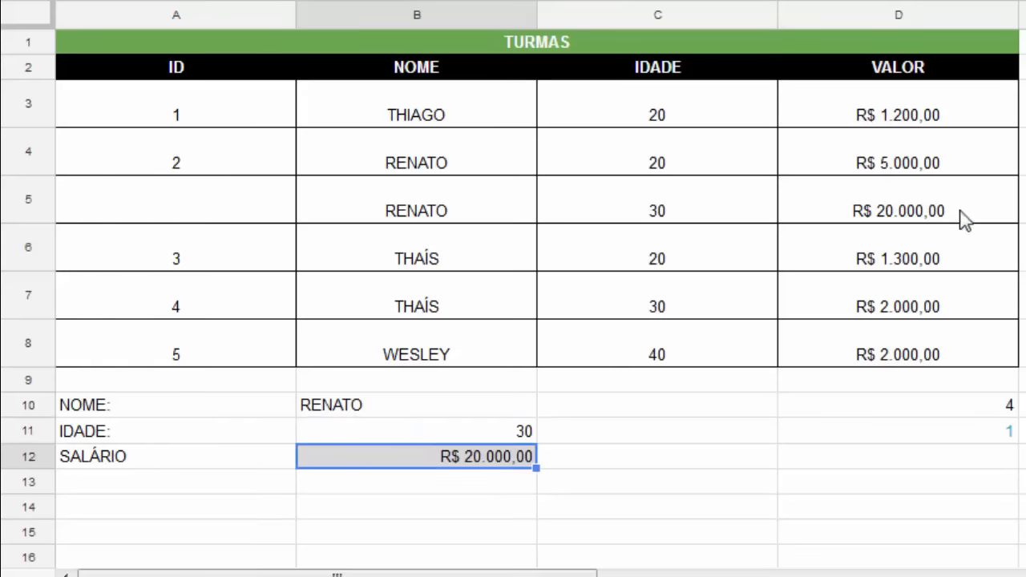
left_click_drag(912, 230, 500, 222)
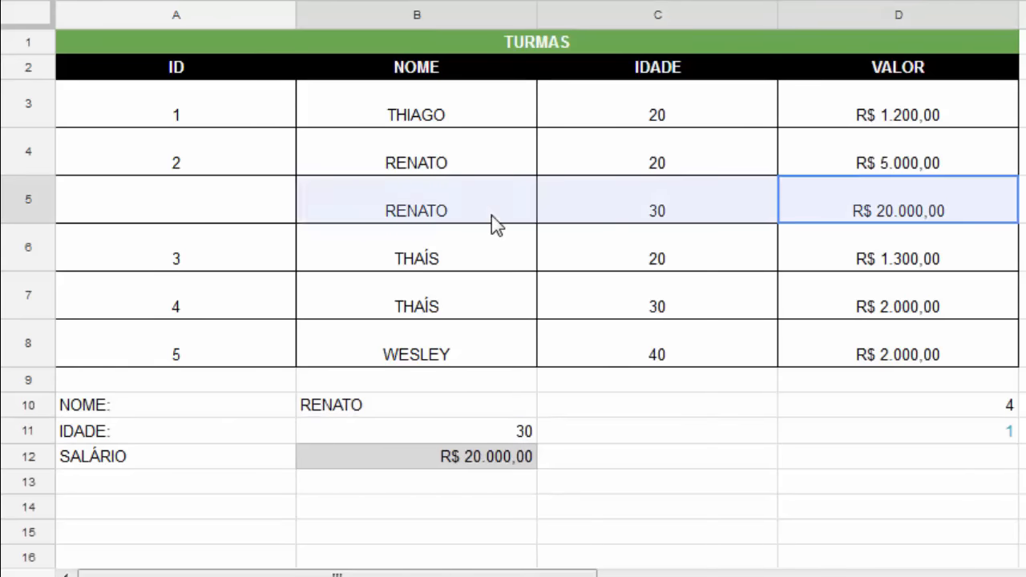
Set the lookup age in B11 to 20 and select the matching row 4, B4:D4, for comparison.
left_click(500, 435)
type("20")
key("Return")
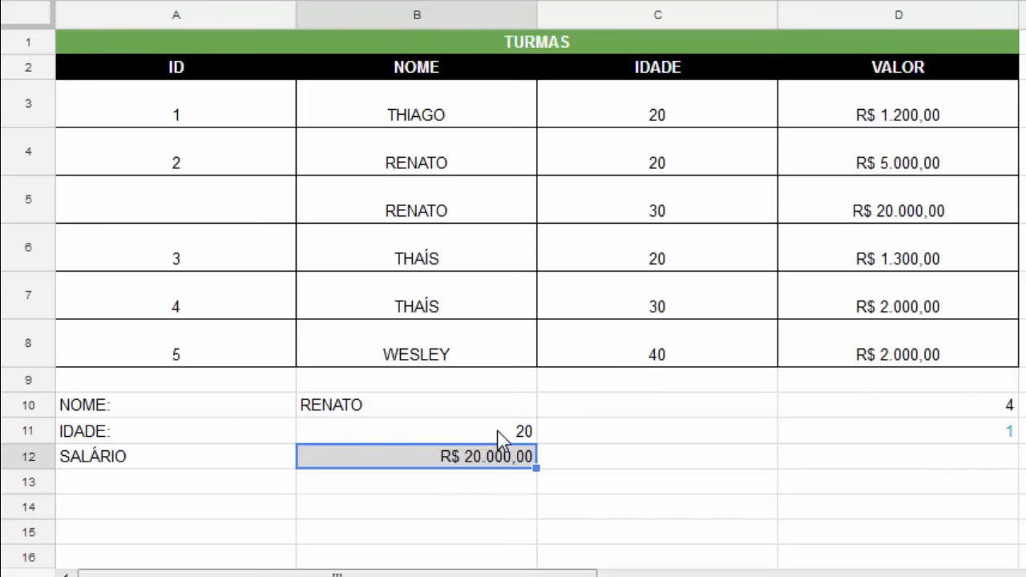
left_click_drag(525, 170, 902, 171)
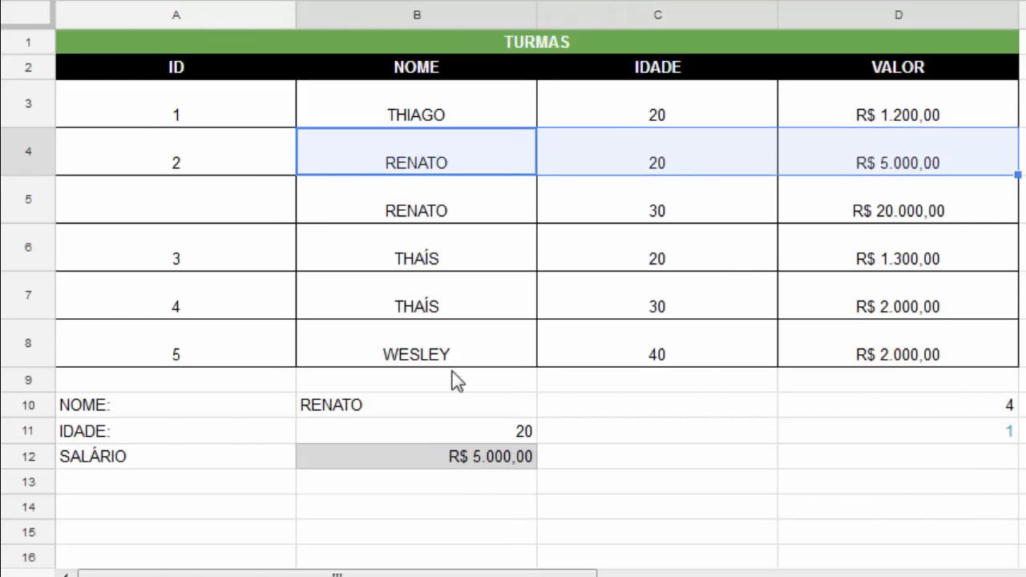
Enter the name from B3 in B10 to look up that person's salary at age 20.
left_click(467, 413)
type("THIAGO")
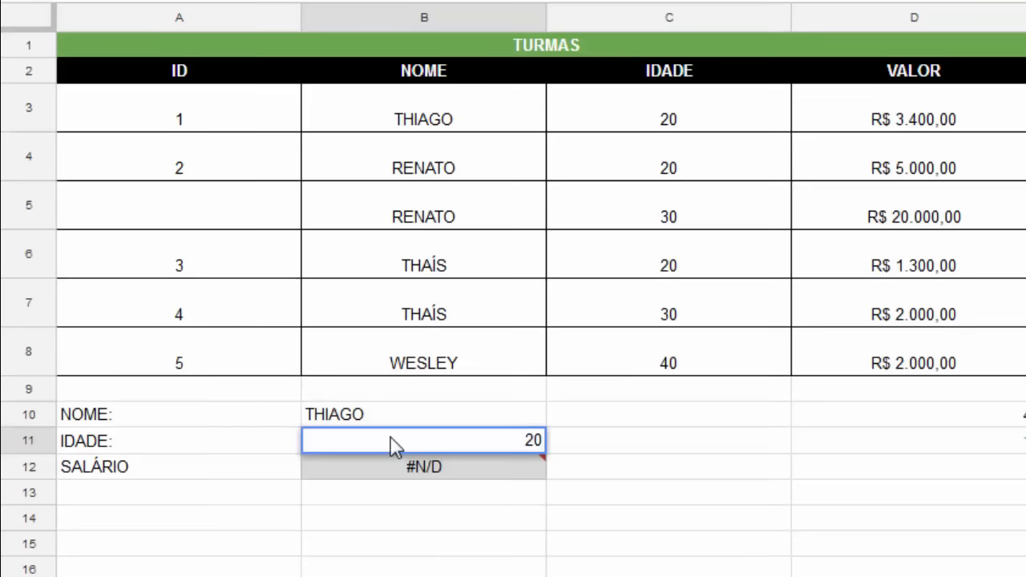
key("Down")
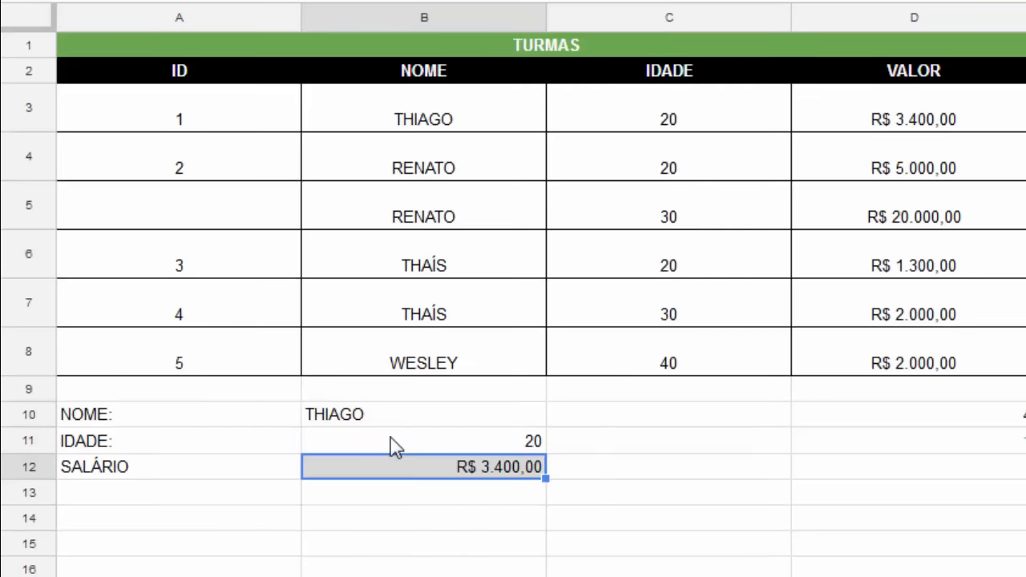
left_click(981, 166)
Enter the name from B8 in B10 and age 40 in B11, and compare the result with row 8.
left_click(522, 423)
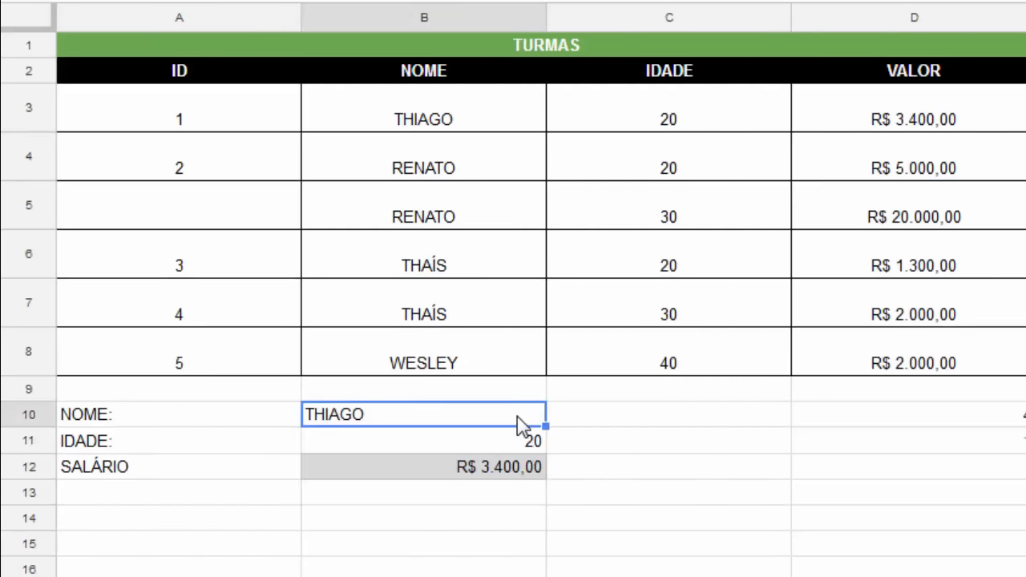
type("WESLEY")
key("Tab")
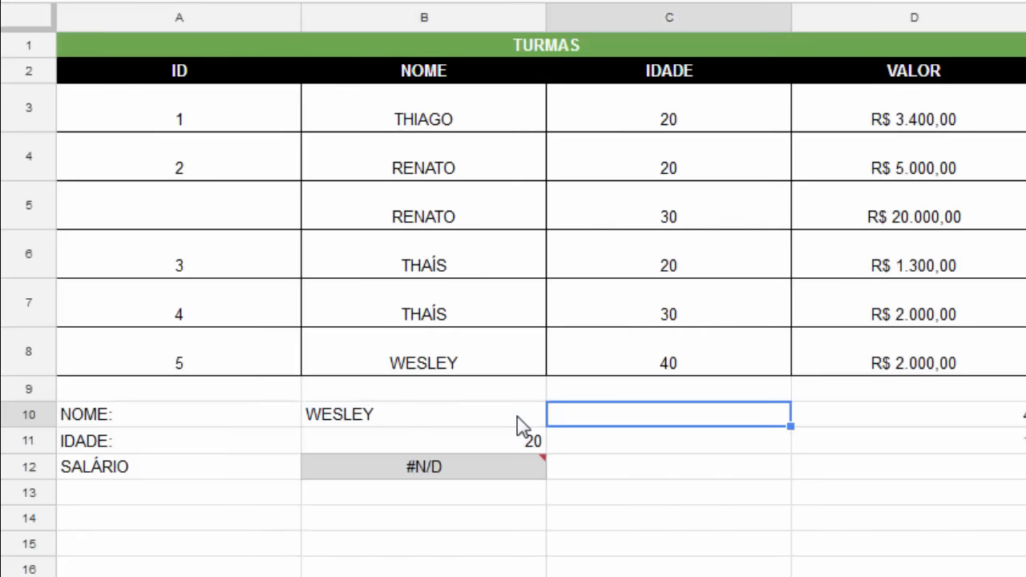
left_click(523, 445)
type("40")
key("Return")
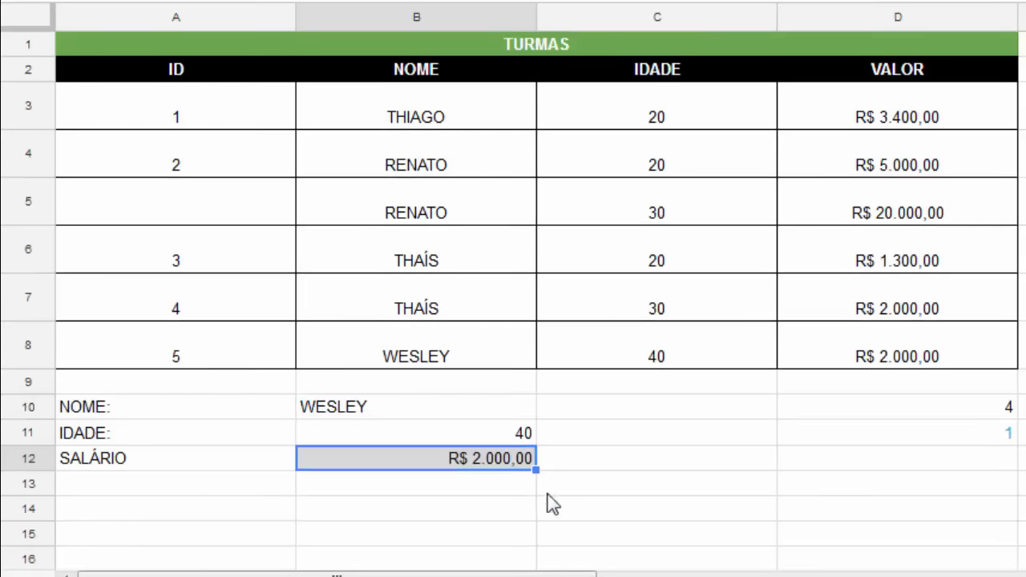
left_click_drag(431, 359, 850, 359)
left_click(878, 433)
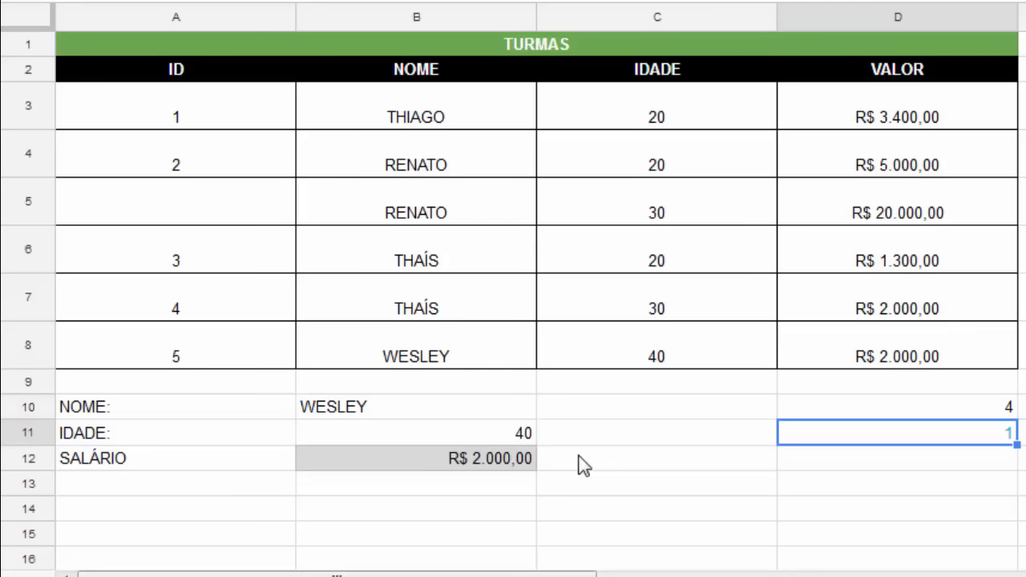
Set the lookup age in B11 to 20 to test a name and age combination missing from the table.
left_click(518, 438)
type("20")
key("Return")
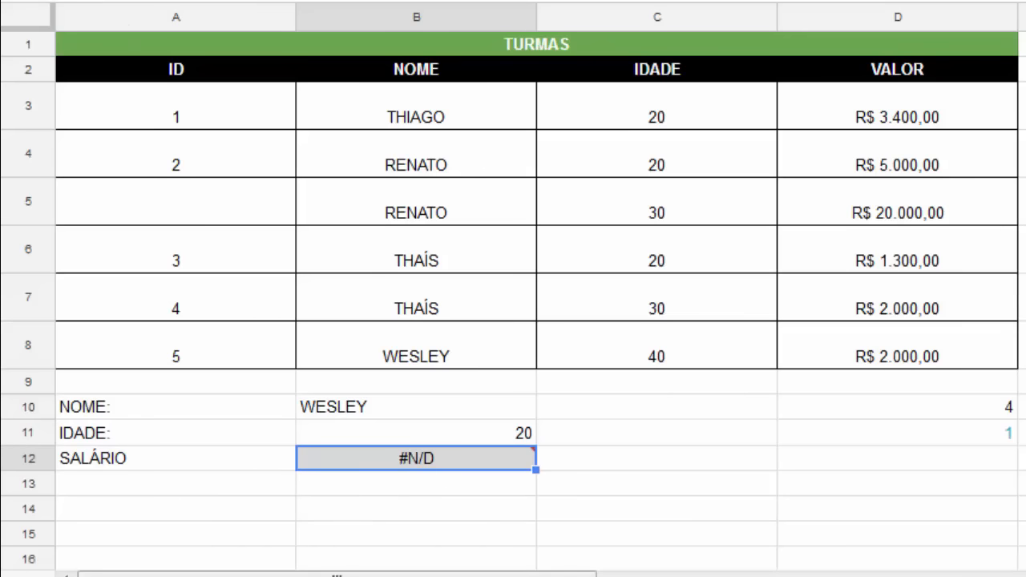
Wrap the salary lookup formula in B12 in SEERRO with the fallback text "Dado não encontrado!".
key("F2")
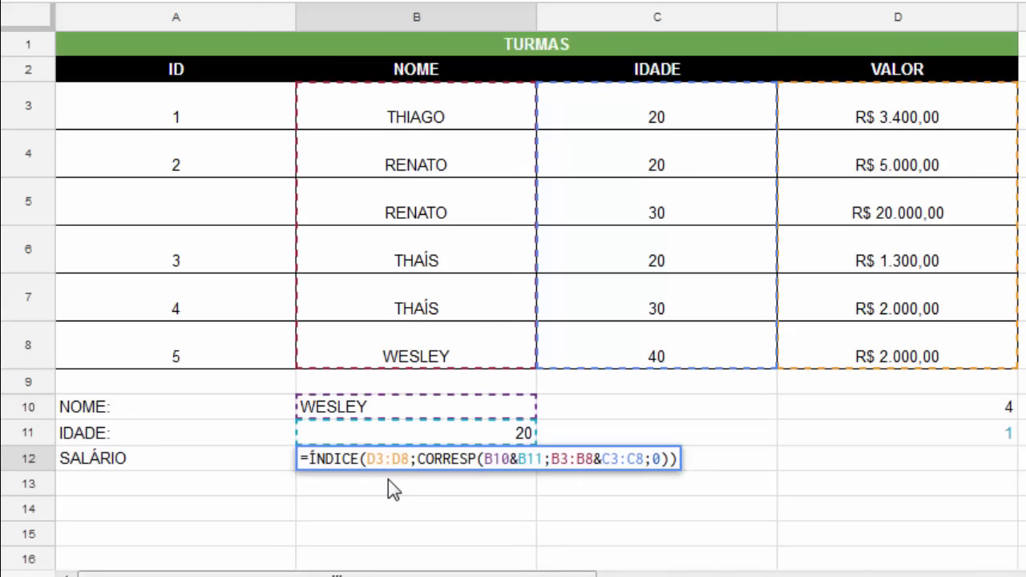
type("SEERRO(")
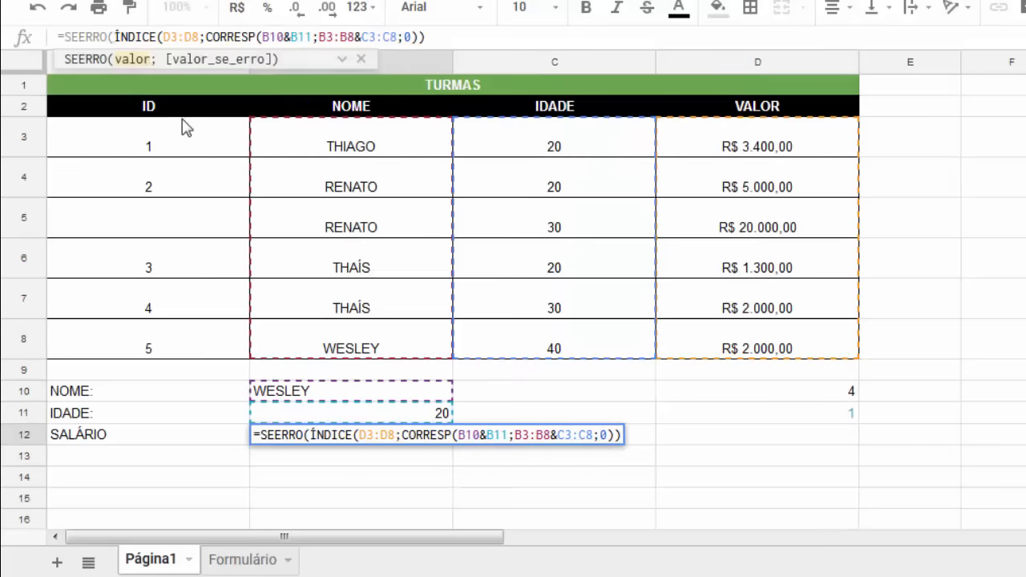
type(";")
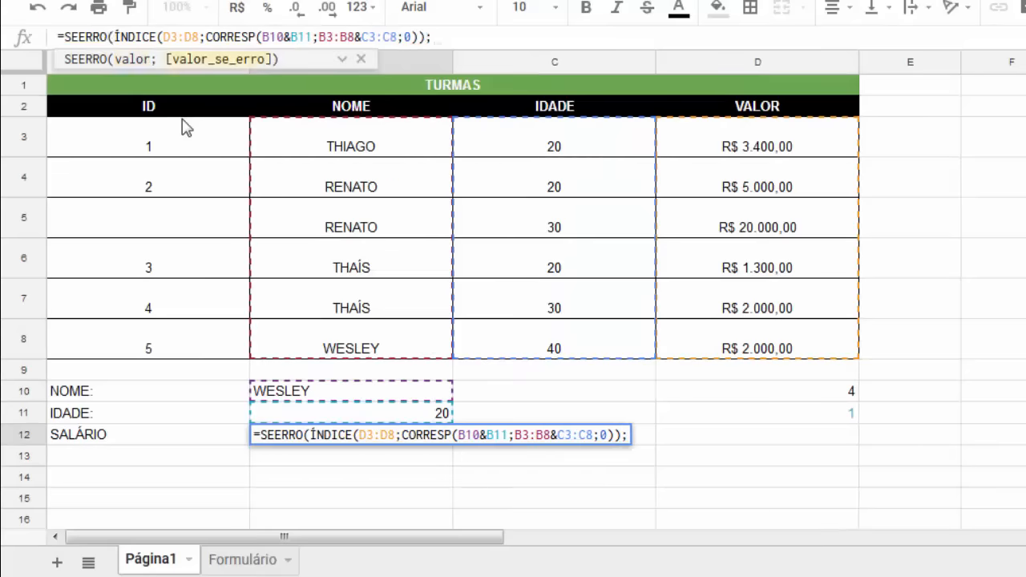
type("\"Da")
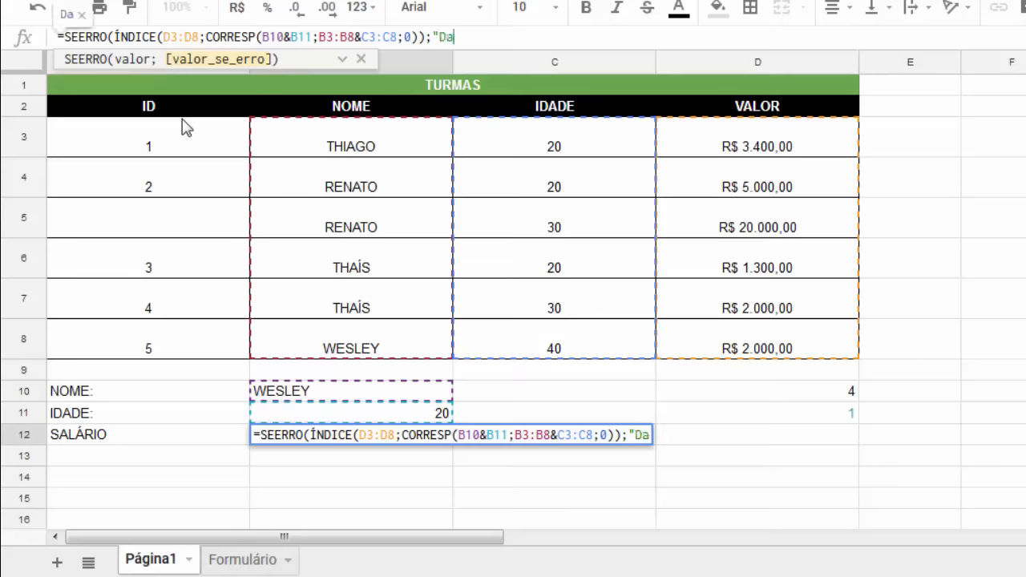
type("do não encontra")
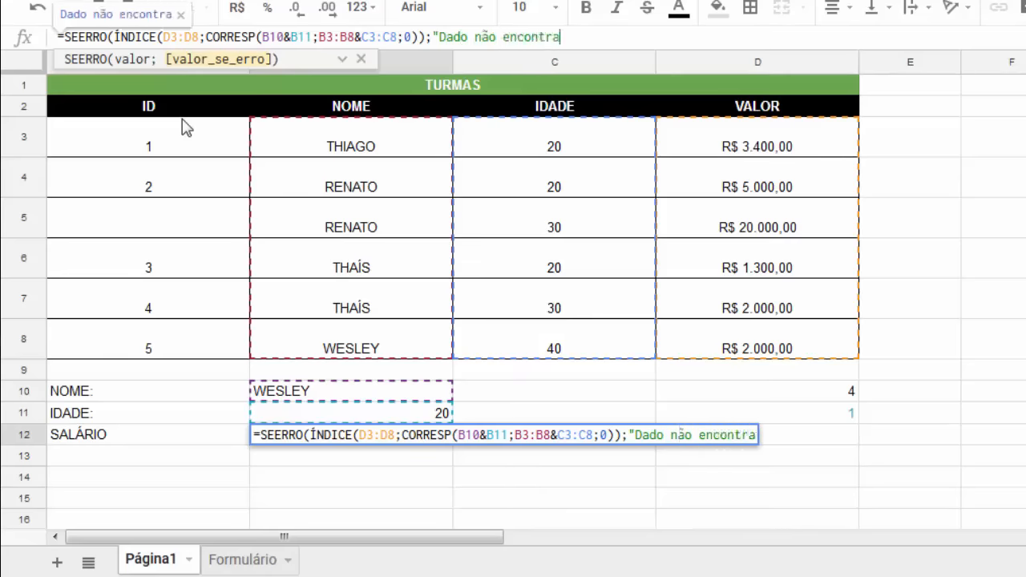
type("do!\")")
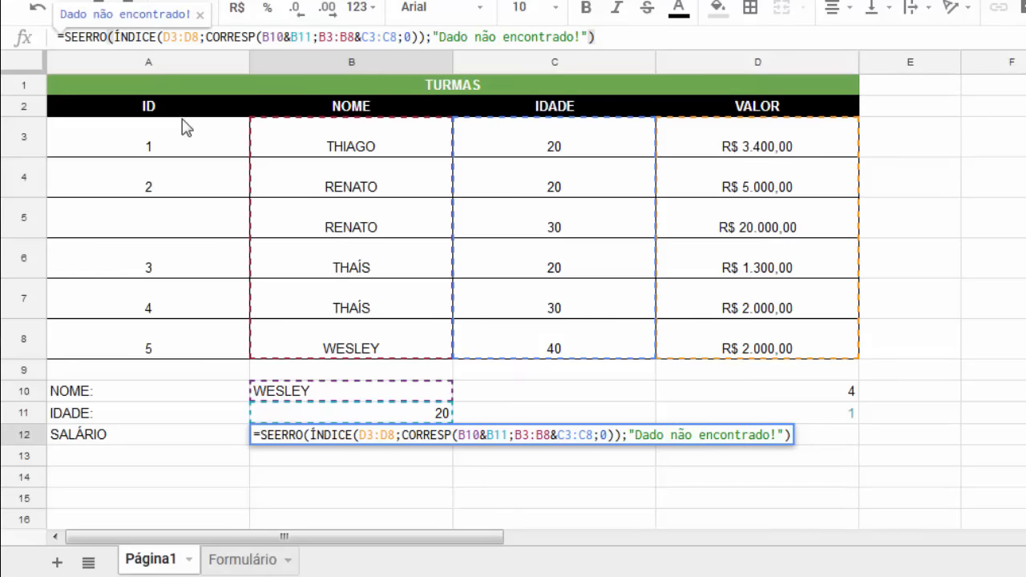
key("Return")
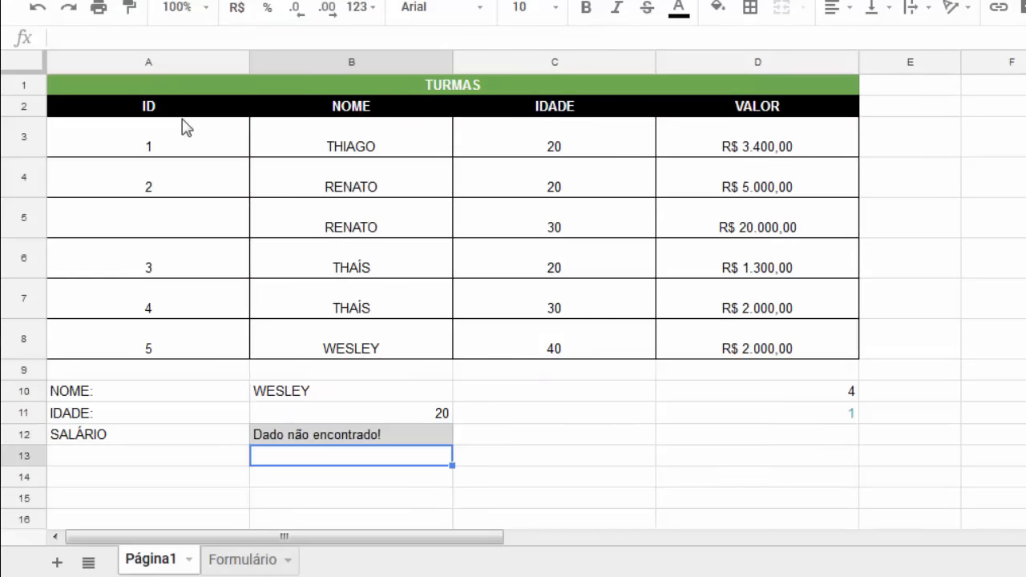
Center the lookup name, age and salary cells B10:B12 horizontally.
left_click(336, 443)
left_click_drag(334, 389, 338, 429)
left_click_drag(339, 437, 338, 437)
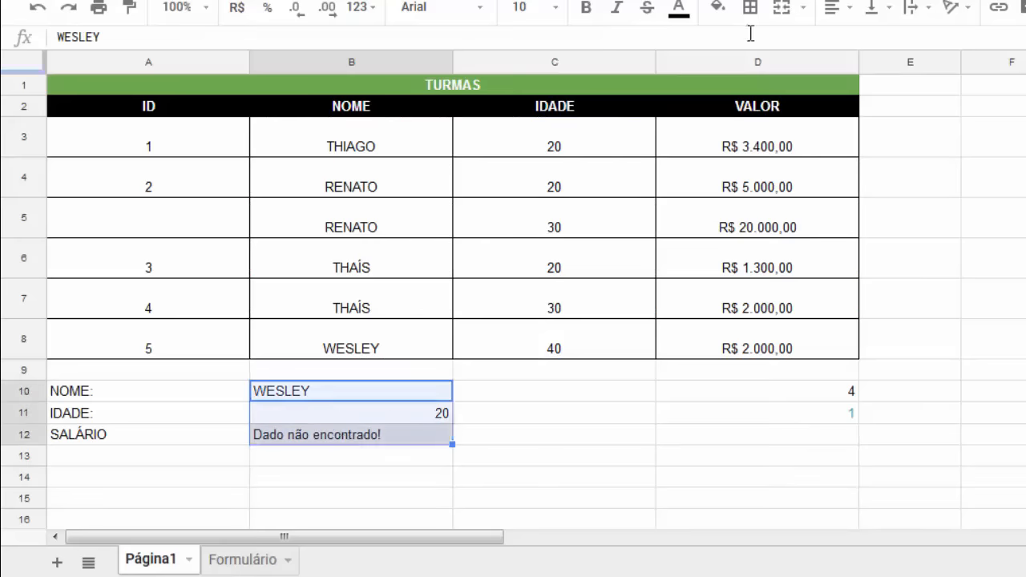
left_click(834, 7)
left_click(863, 42)
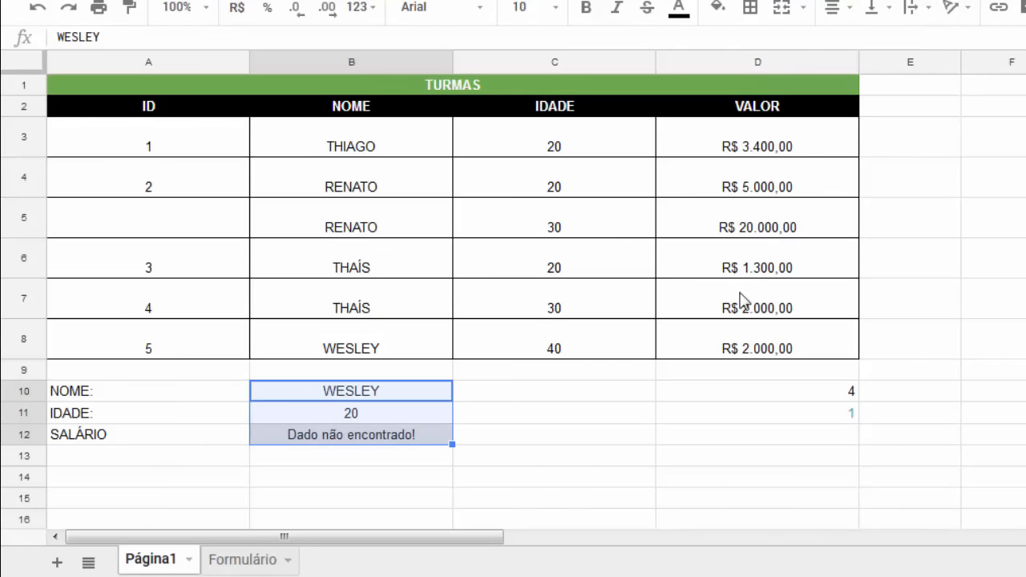
left_click(598, 397)
Set the lookup age in B11 to 40 and format the salary result in B12 as R$ currency.
left_click(400, 419)
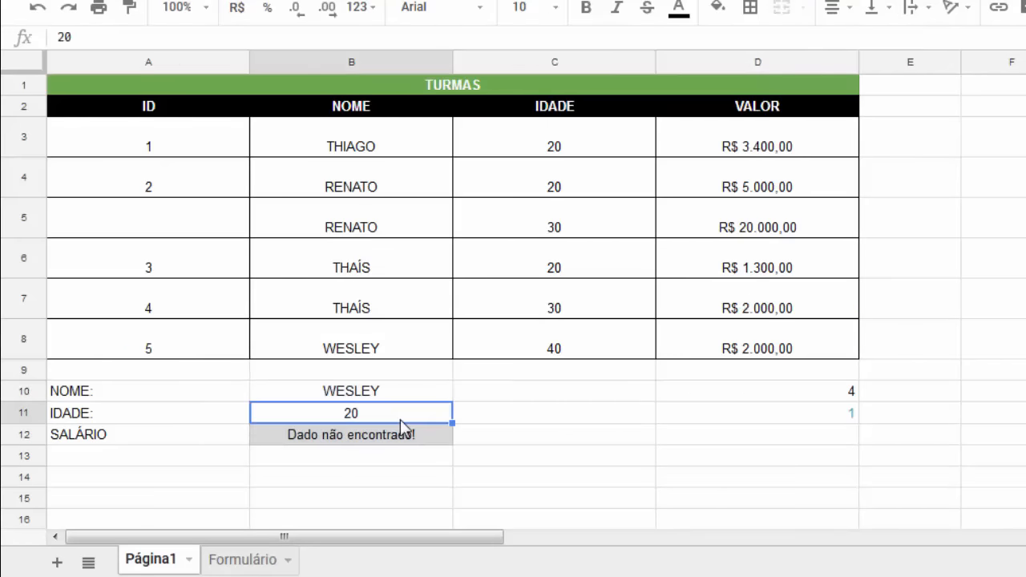
type("40")
key("Return")
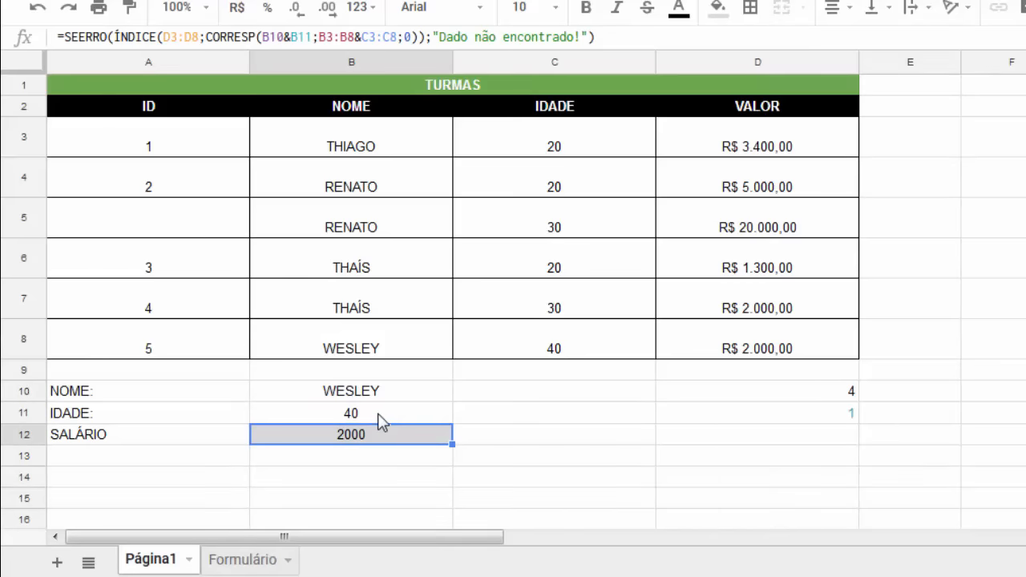
left_click(380, 421)
left_click(383, 438)
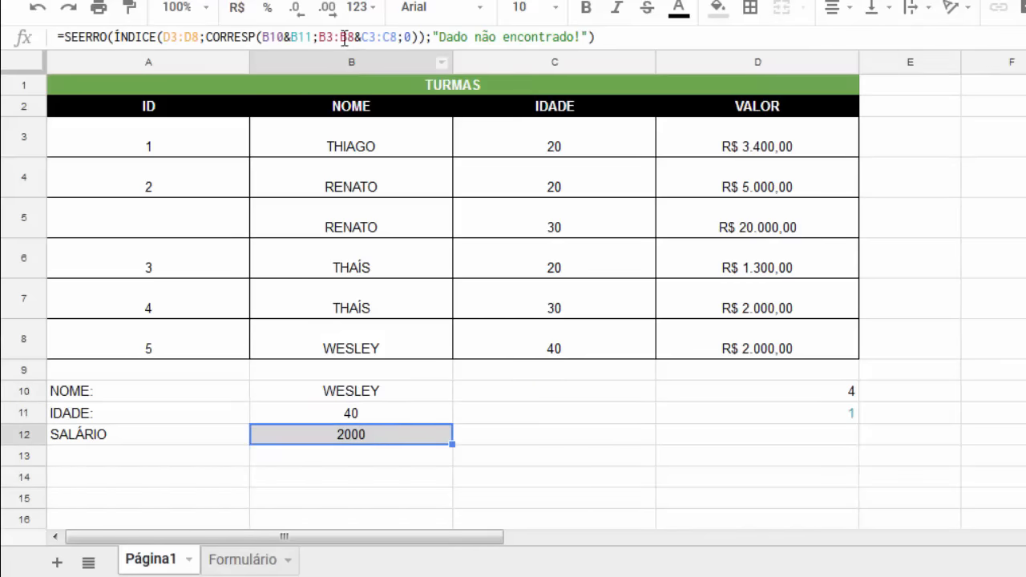
left_click(237, 8)
Enter kddkd as the lookup name in B10 to test the SEERRO fallback.
left_click(407, 390)
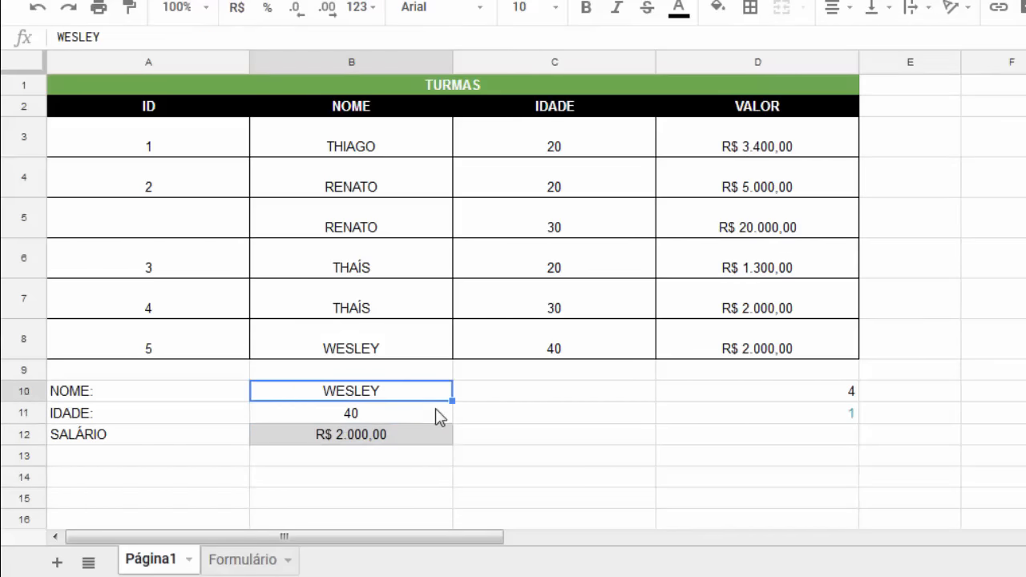
key("Up")
key("Down")
type("kddkd")
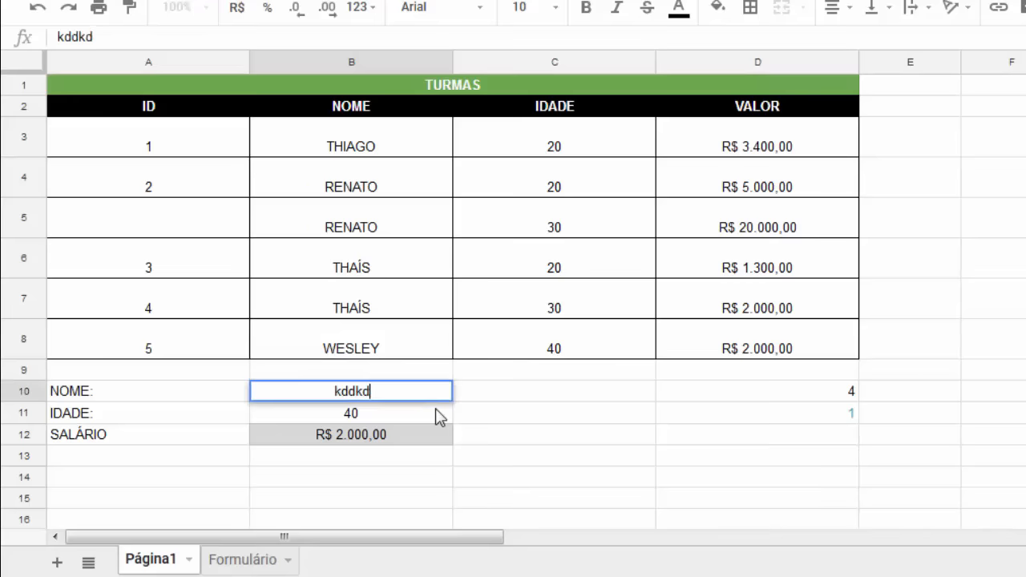
key("Return")
Enter the name from B7 in B10 and age 30 in B11, and compare the result with row 7.
left_click(405, 392)
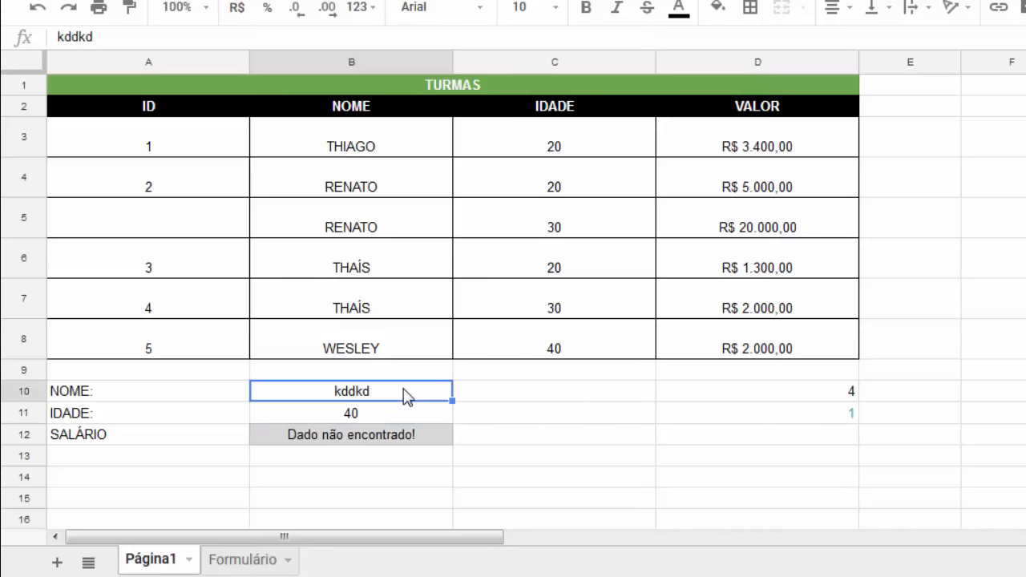
type("THAÍS")
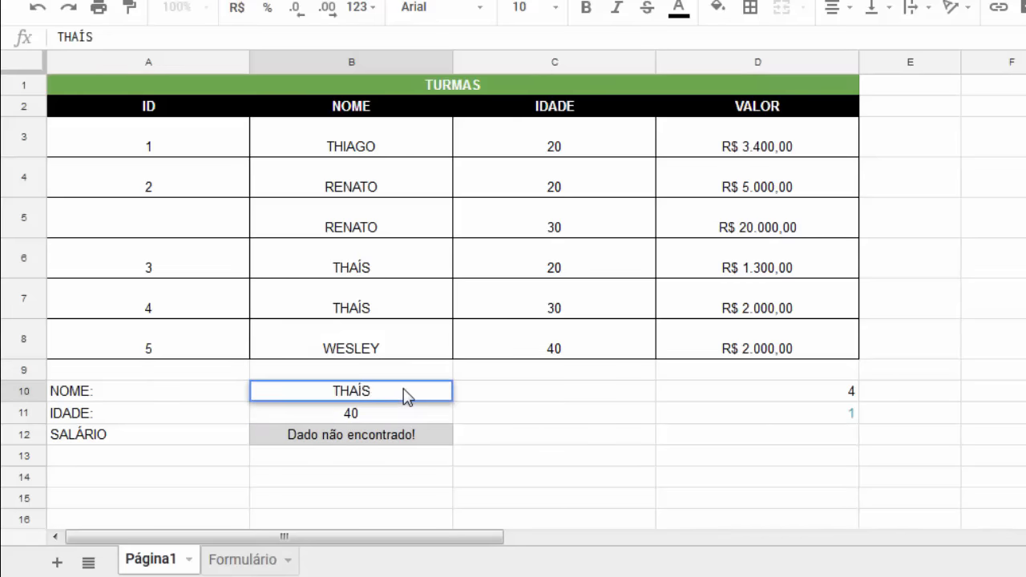
key("Return")
type("30")
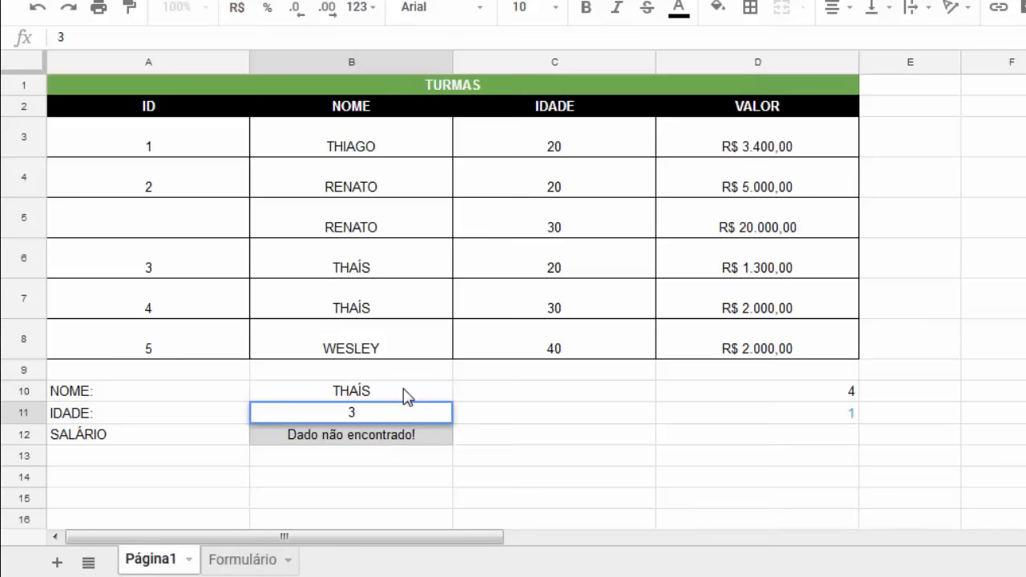
key("Return")
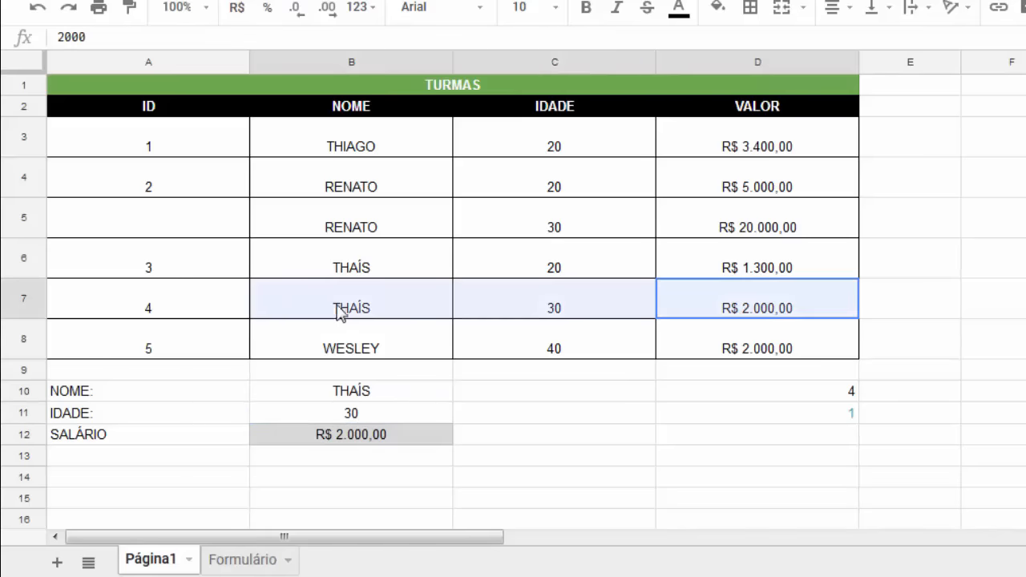
Set the lookup age in B11 to 20 and select the matching row 6, A6:D6, for comparison.
left_click(378, 417)
type("20")
key("Return")
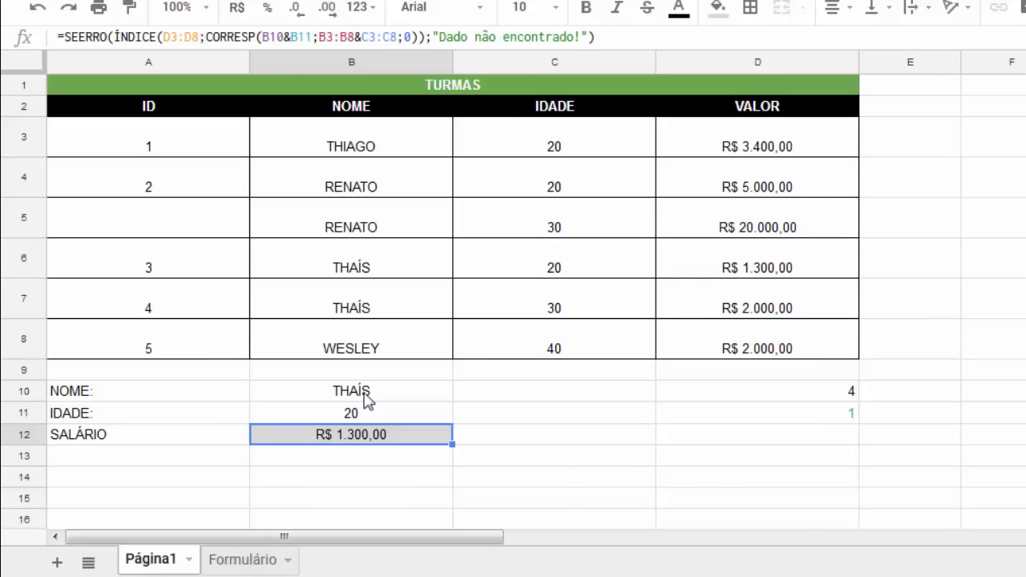
left_click_drag(842, 286, 215, 271)
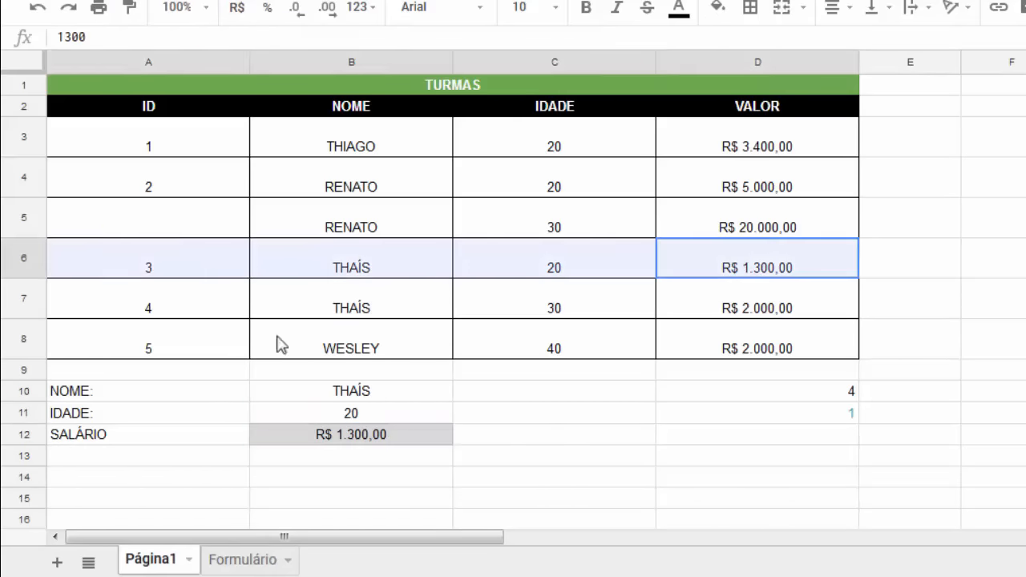
left_click(475, 457)
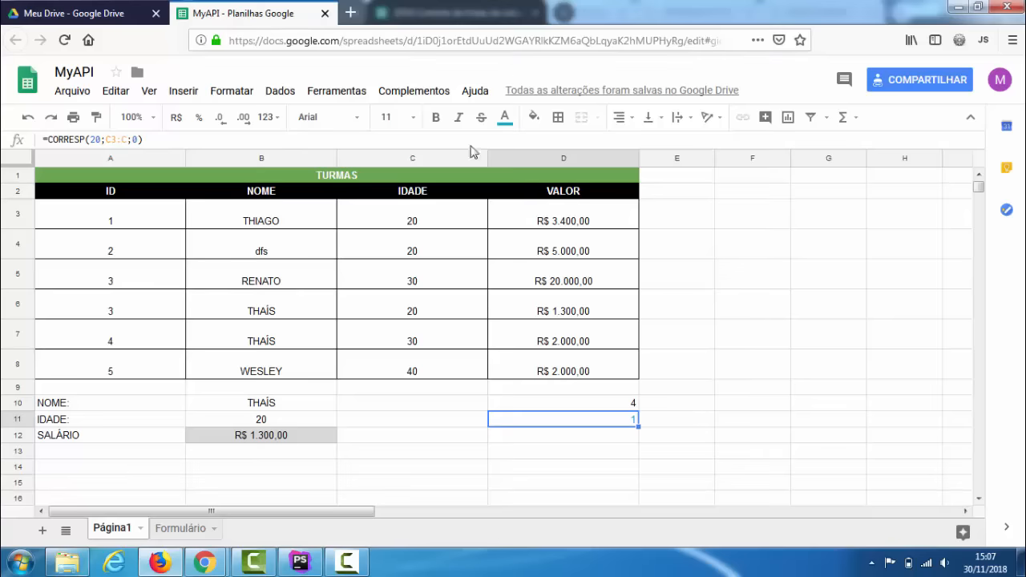
Clear the ID formulas in A4:A8 and enter =DESLOC(A4;-1;0)+1 in A4.
left_click_drag(167, 250, 160, 368)
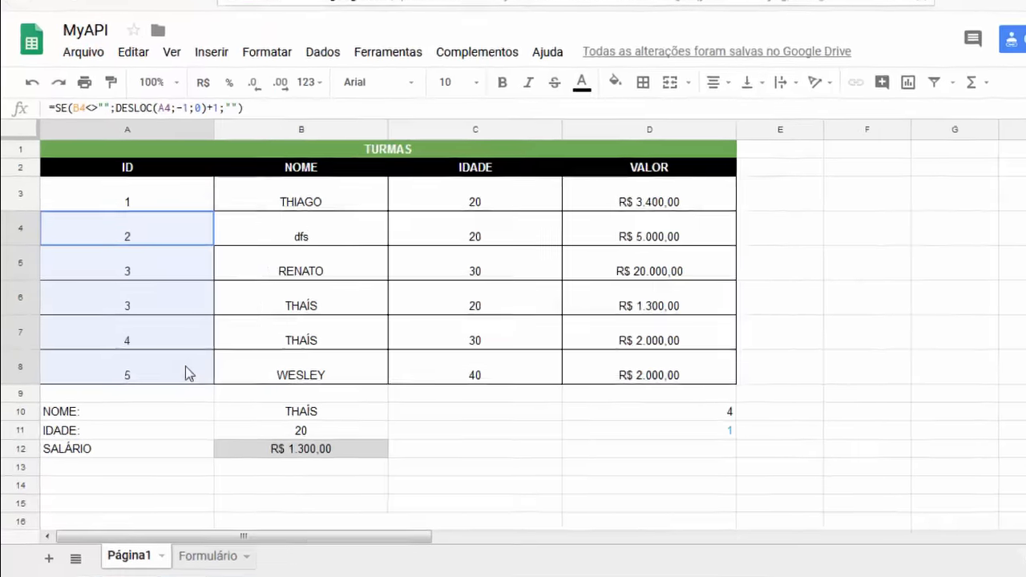
key("Delete")
left_click(186, 239)
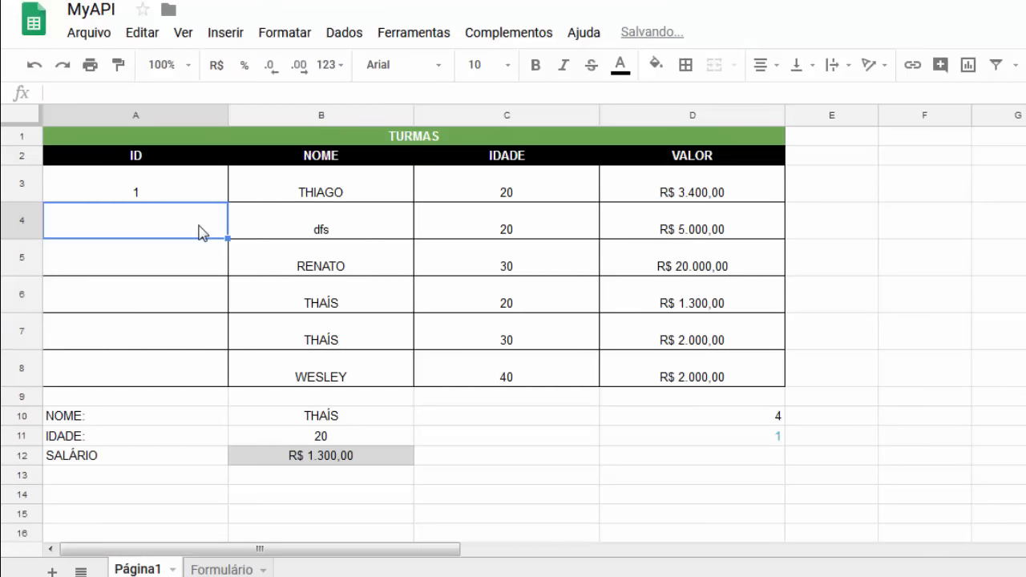
type("=des")
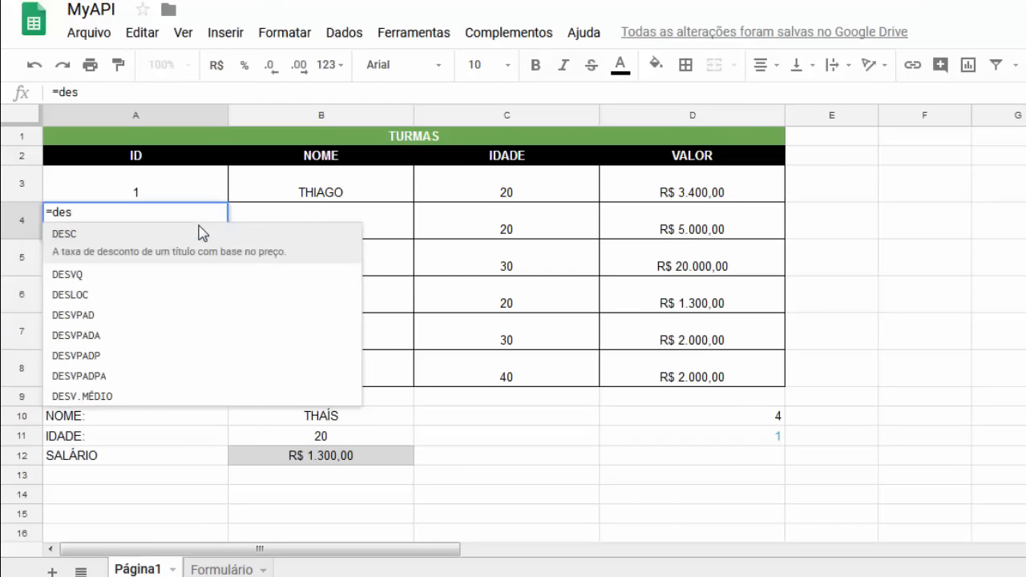
type("lo")
key("Tab")
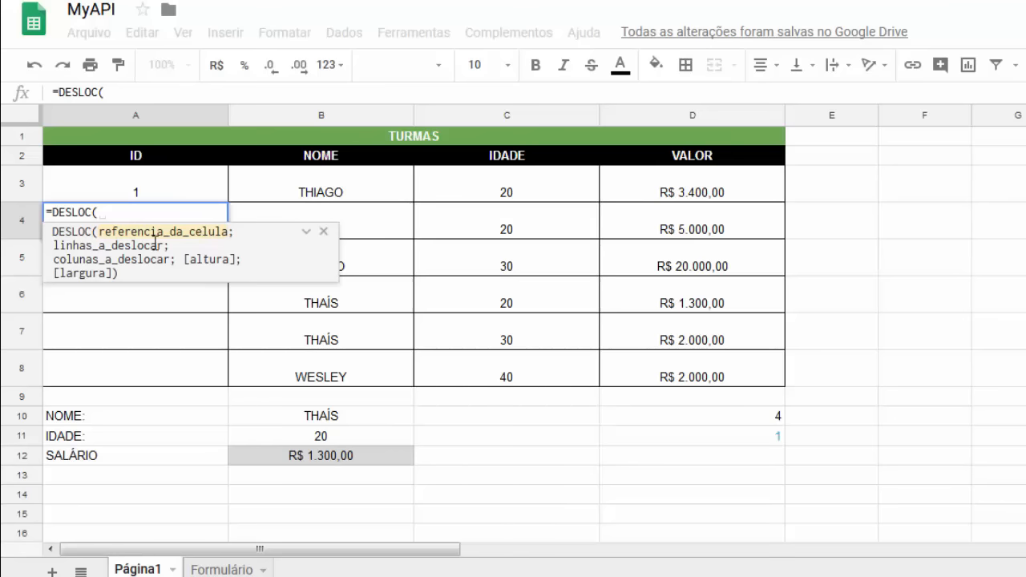
type("A4")
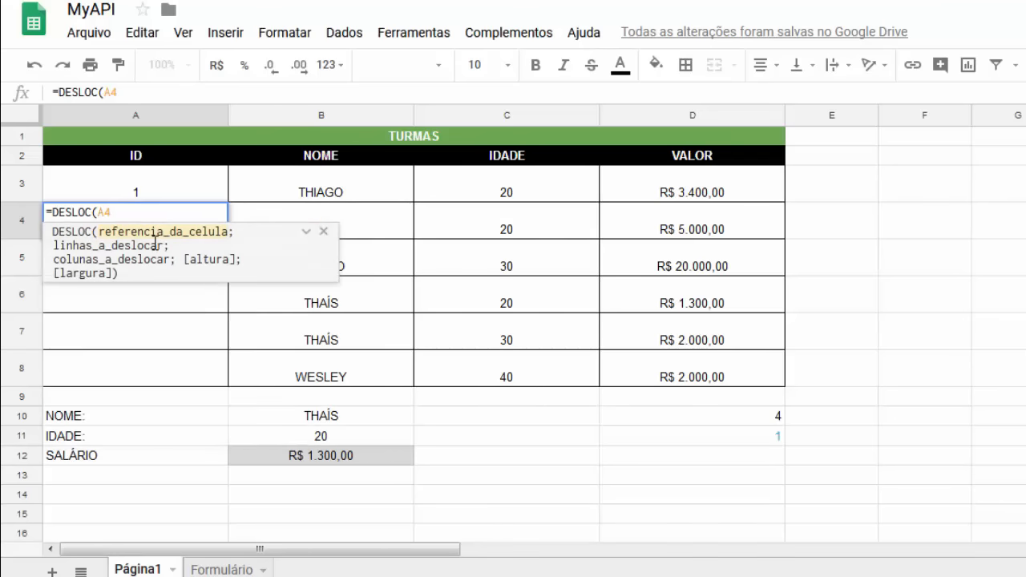
type(";")
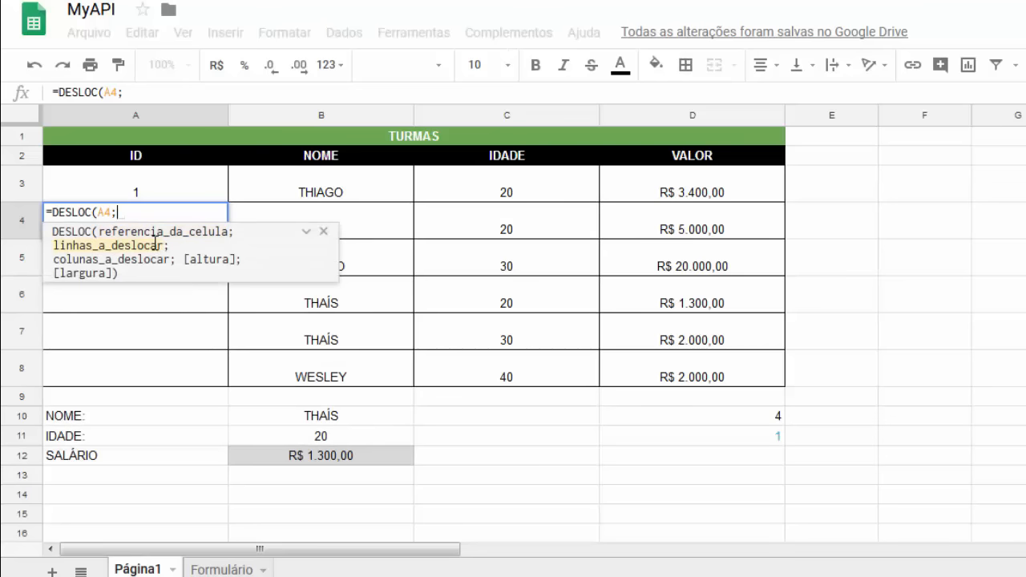
type("-1")
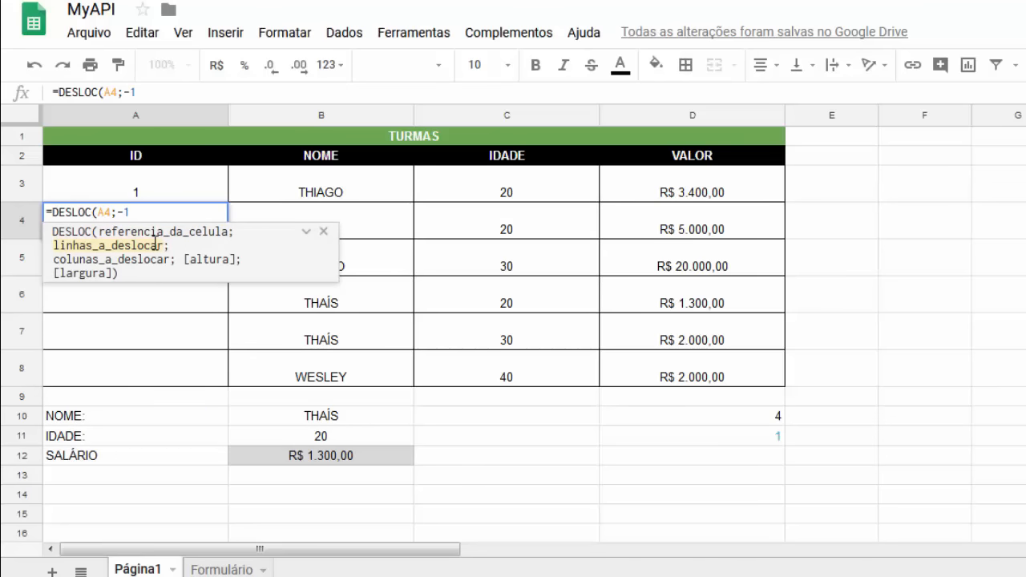
type(";0)")
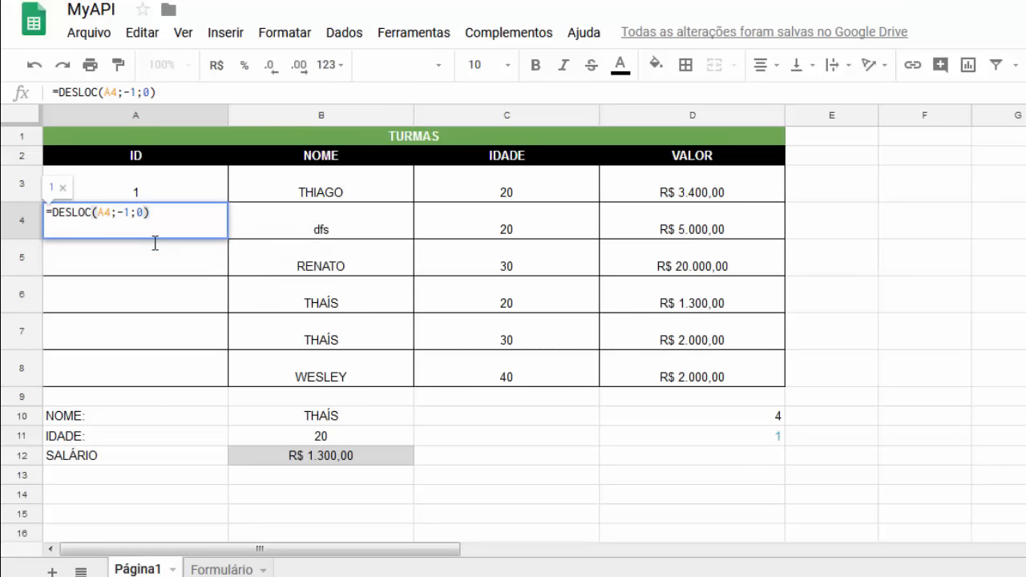
type("+1")
key("Return")
Fill the DESLOC formula from A4 down to A8 and check the copied formula in A7.
left_click(161, 228)
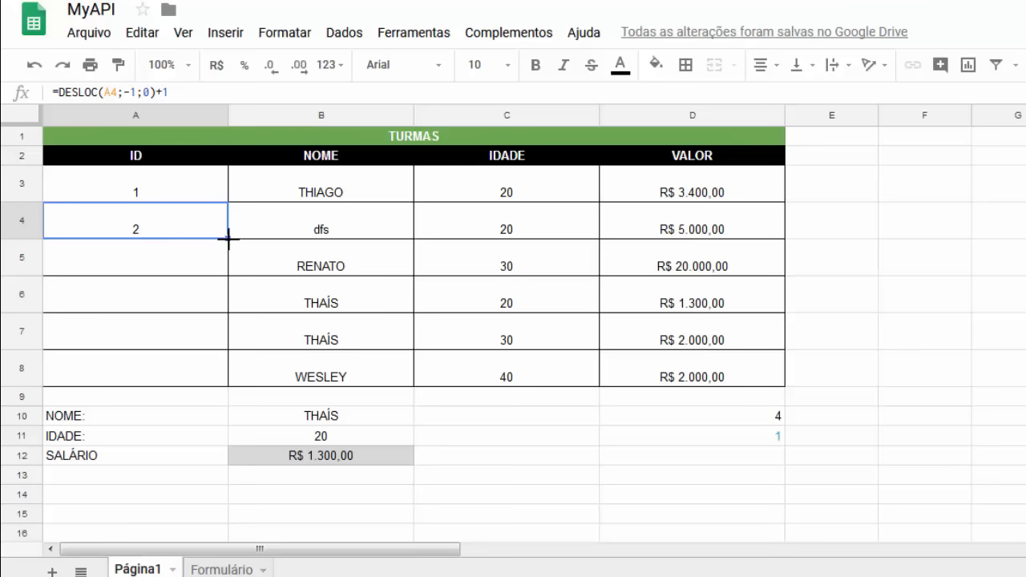
left_click_drag(228, 238, 230, 381)
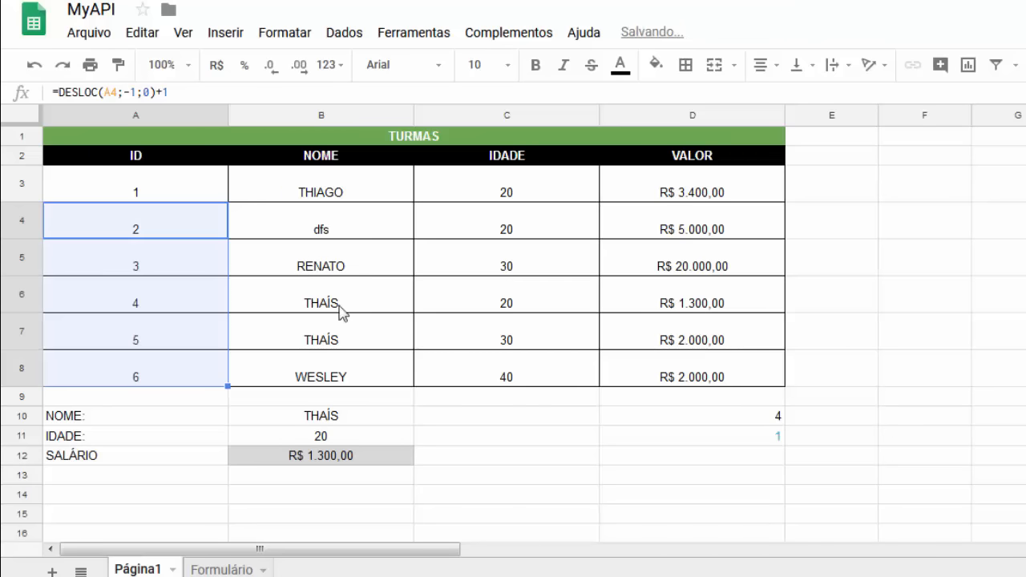
left_click(197, 343)
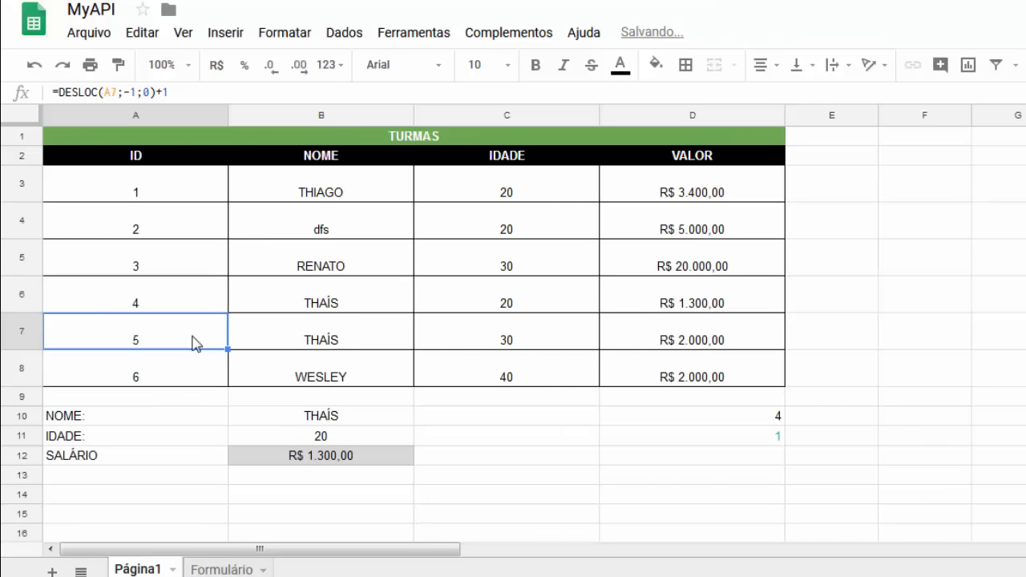
Clear the copied ID formulas from A5:A8, keeping the one in A4.
left_click(160, 229)
left_click_drag(169, 261, 177, 361)
key("Delete")
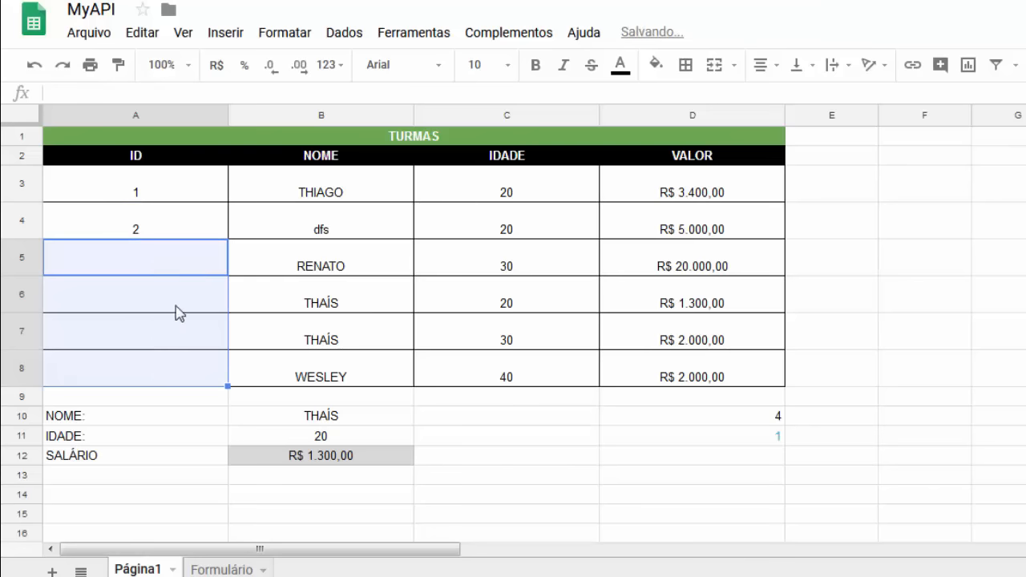
Clear the name, age and value in B4:D4 to test the ID formula on an empty row.
left_click(181, 232)
left_click(344, 241)
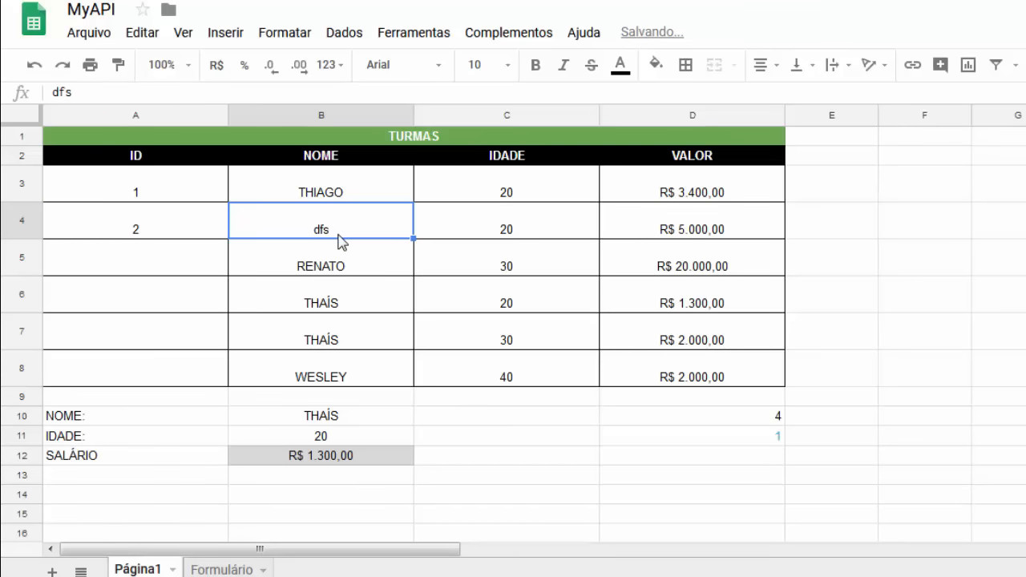
key("Delete")
left_click(481, 241)
key("Delete")
left_click(681, 229)
key("Delete")
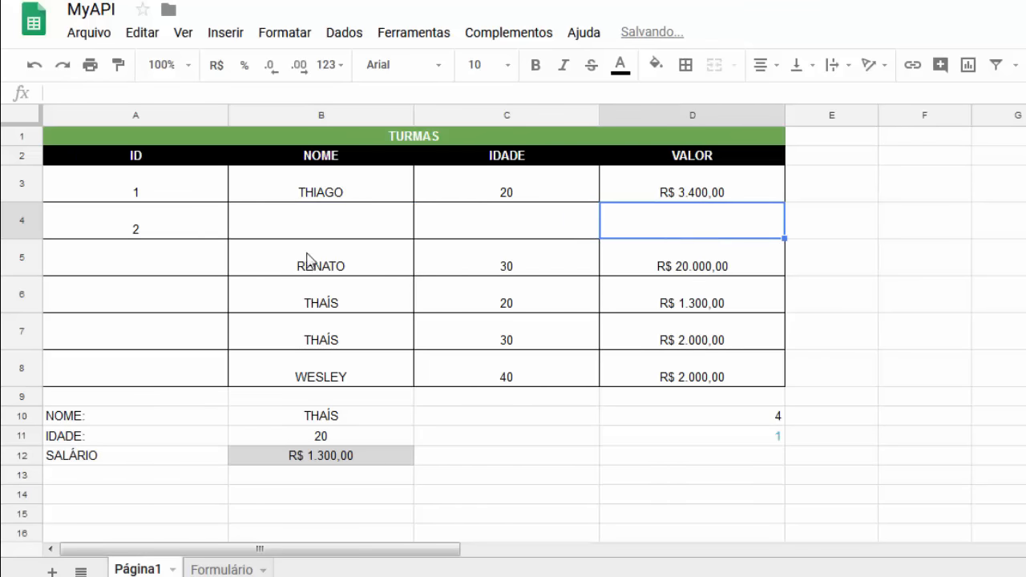
Wrap the A4 formula in a blank-name check so it reads =SE(B4<>"";DESLOC(A4;-1;0)+1;"").
left_click(104, 235)
left_click(59, 92)
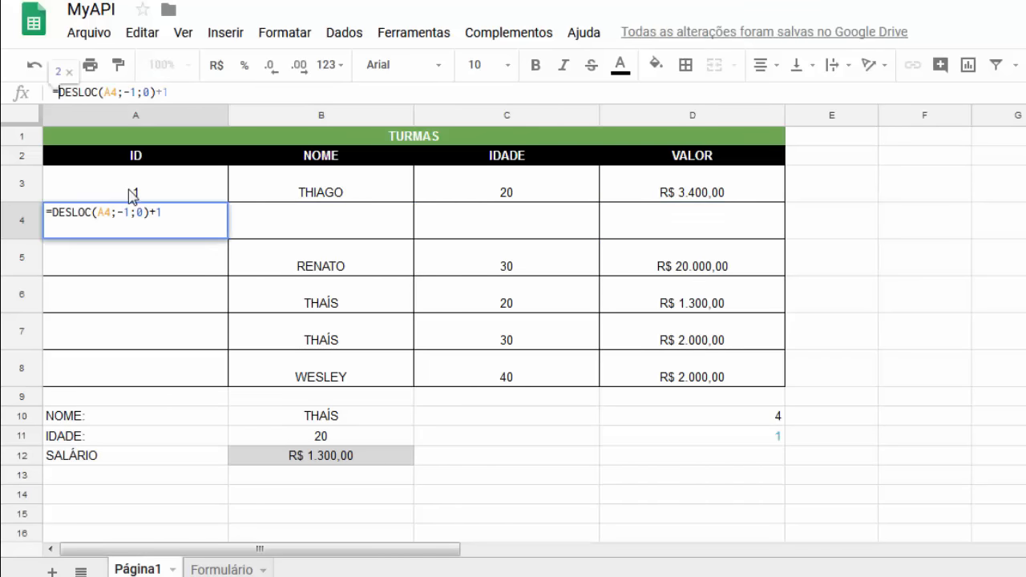
type("SE(B4<>")
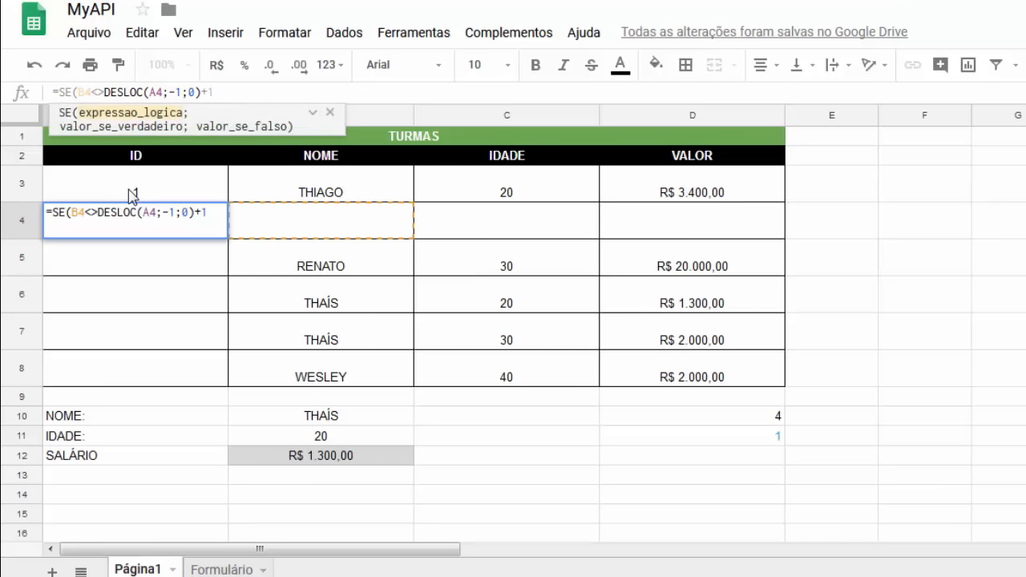
type("\"\";")
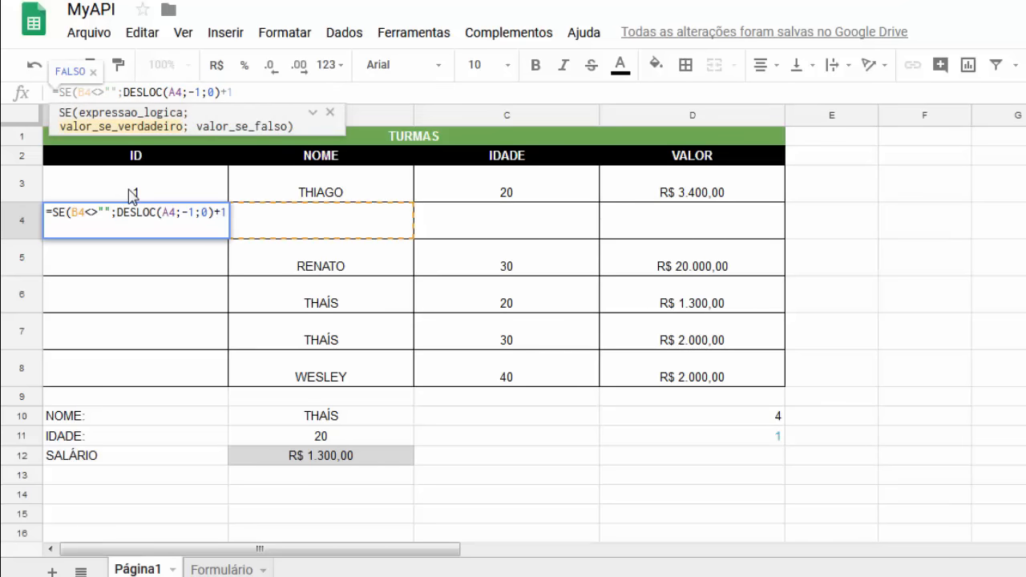
key("End")
type(";")
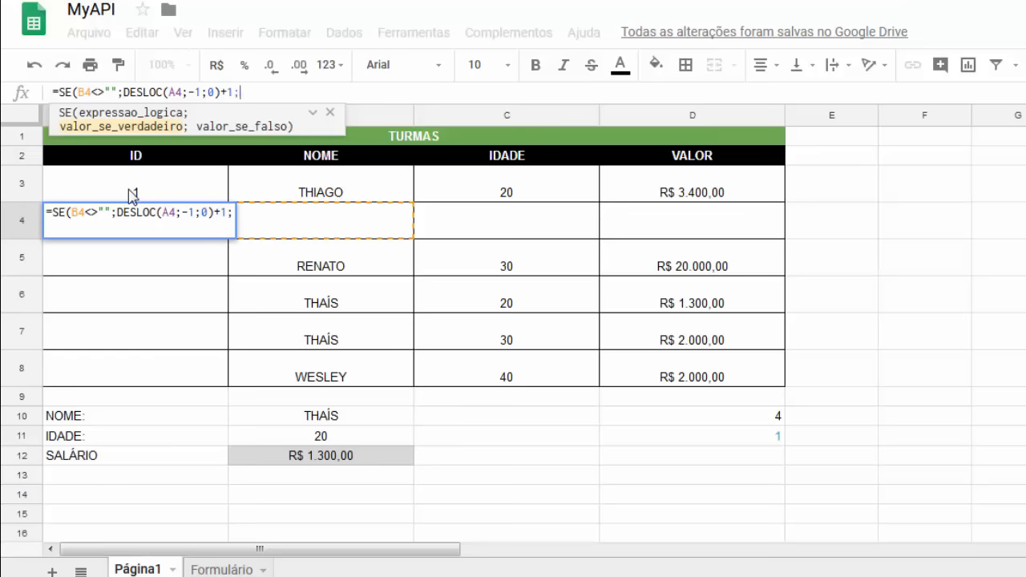
type("\"\")")
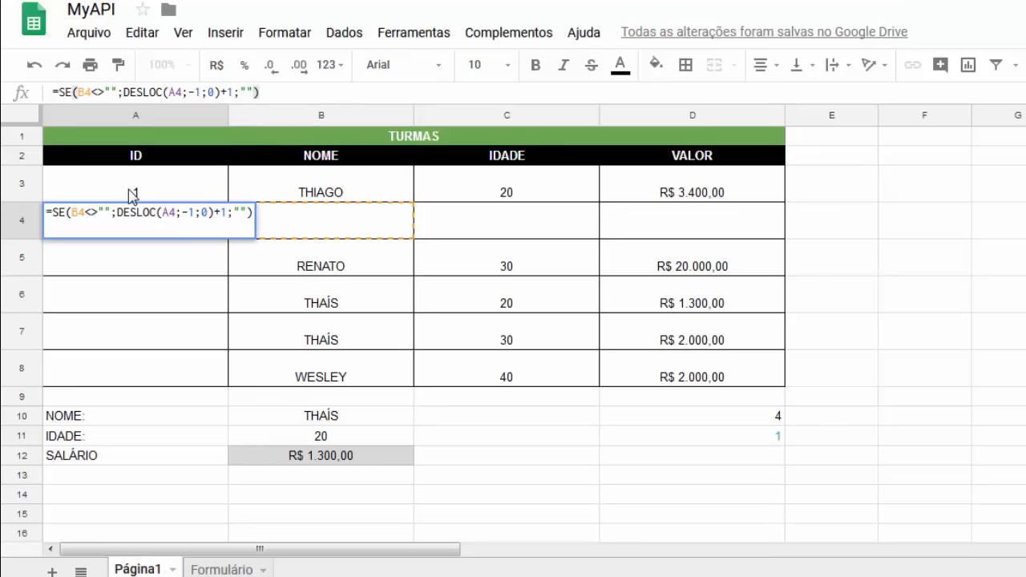
key("Return")
left_click(180, 229)
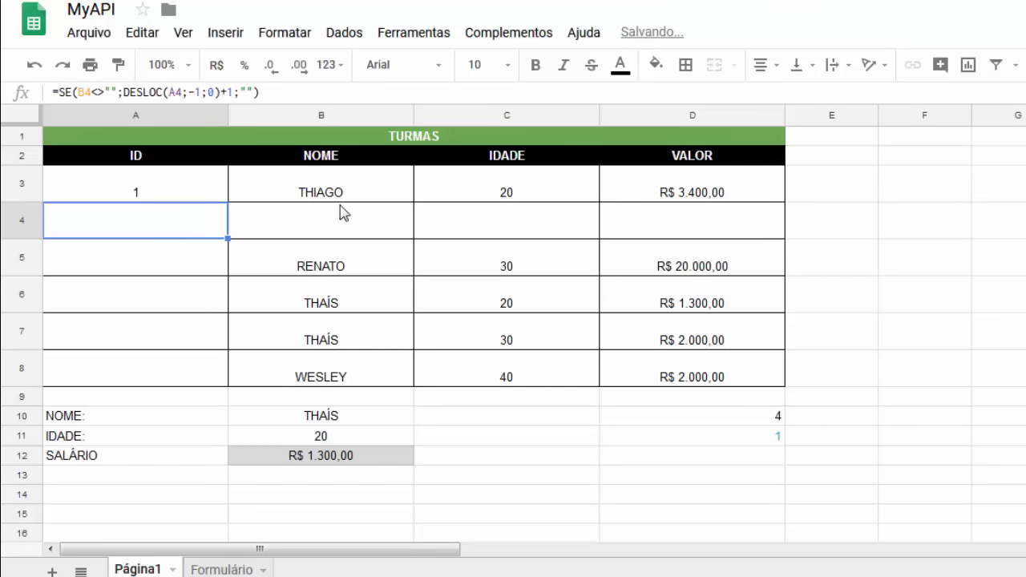
Enter the same name as in B10 in B4 and check the ID in A4.
left_click(353, 220)
type("th")
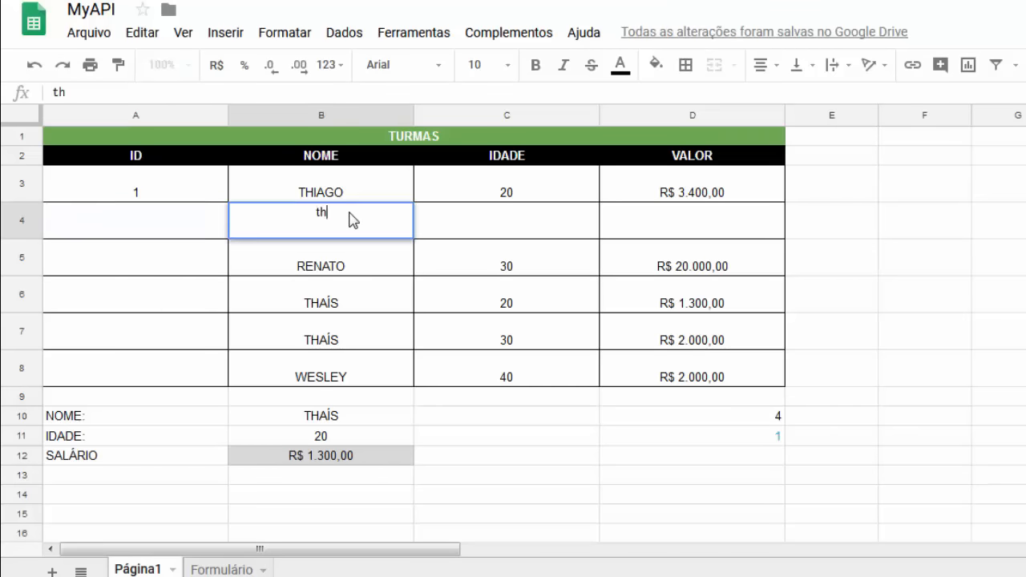
type("AÍS")
key("Tab")
left_click(192, 231)
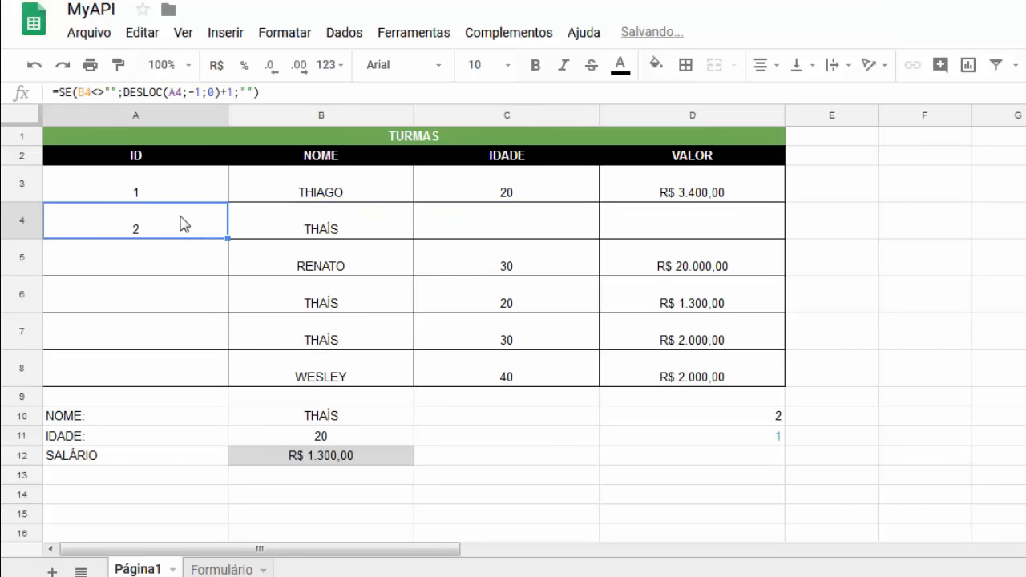
Complete row 4 with age 30 and value 3000.
left_click(488, 229)
type("30")
key("Tab")
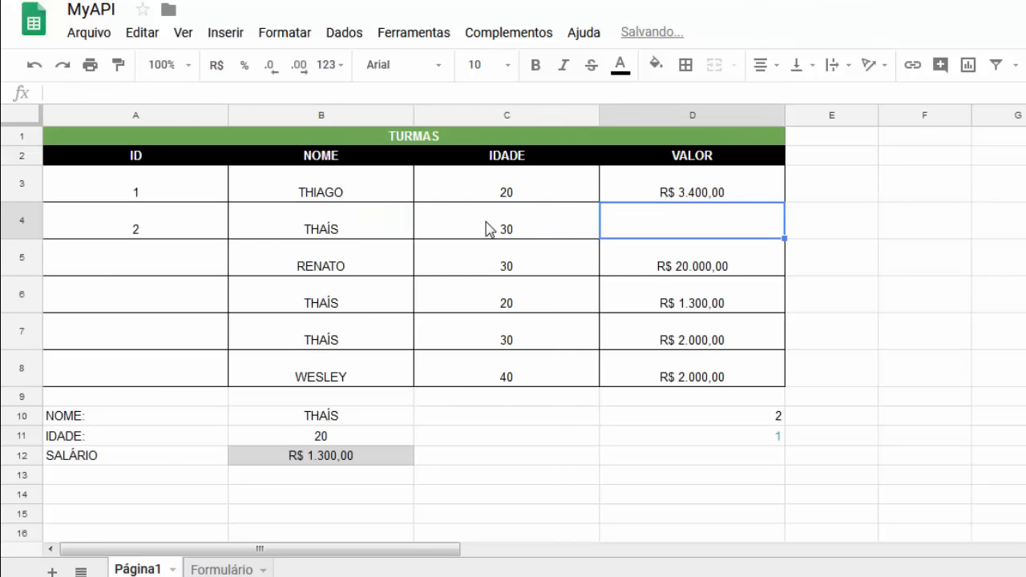
type("3000")
key("Return")
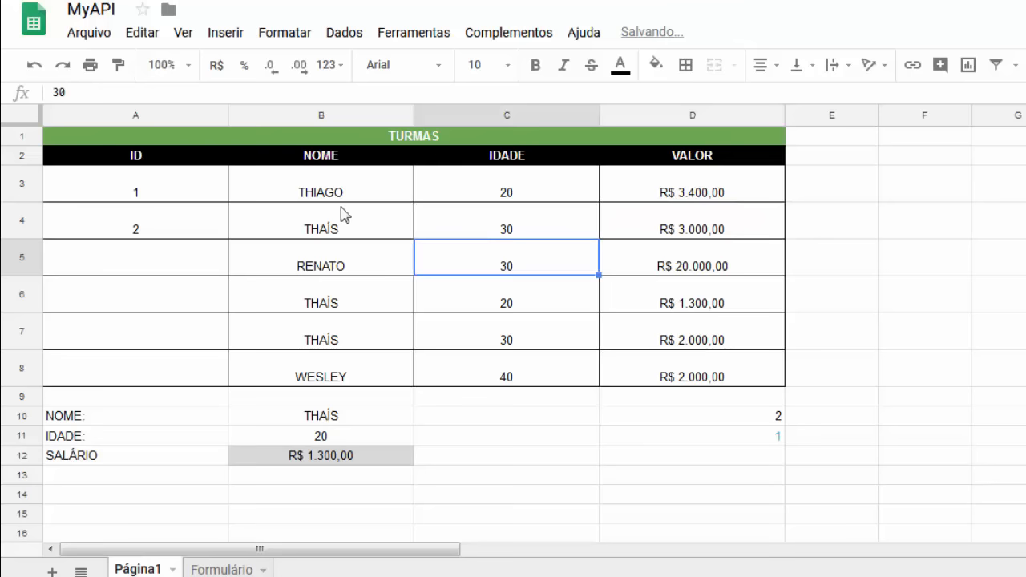
Fill the SE/DESLOC ID formula from A4 down to A8.
left_click(201, 234)
left_click_drag(230, 239, 213, 377)
Test the copied ID formulas by clearing the names in B5:B8, and undo the clearing.
left_click(369, 339)
left_click_drag(360, 270, 365, 373)
key("Delete")
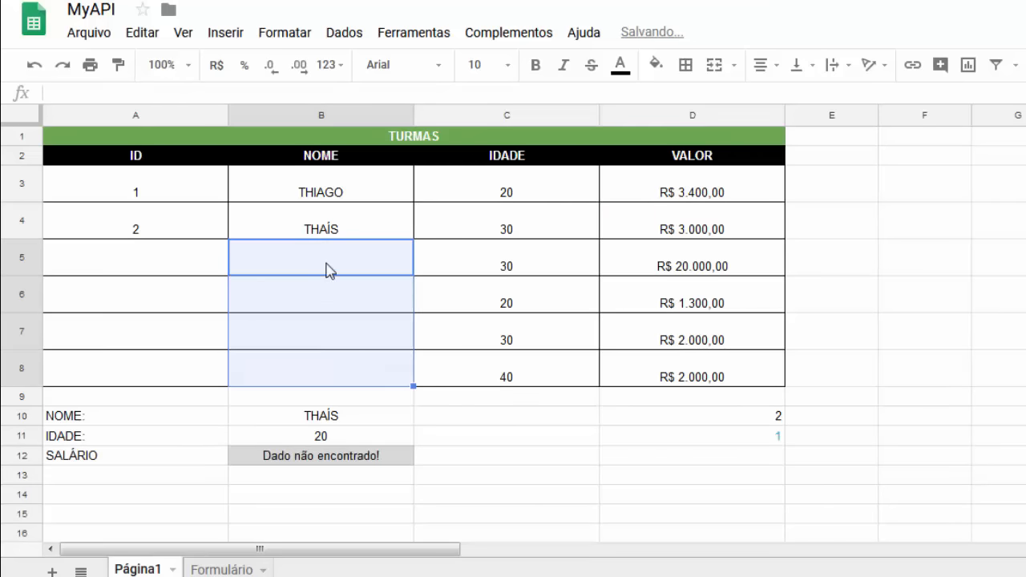
key("ctrl+z")
left_click_drag(200, 268, 222, 378)
left_click(676, 377)
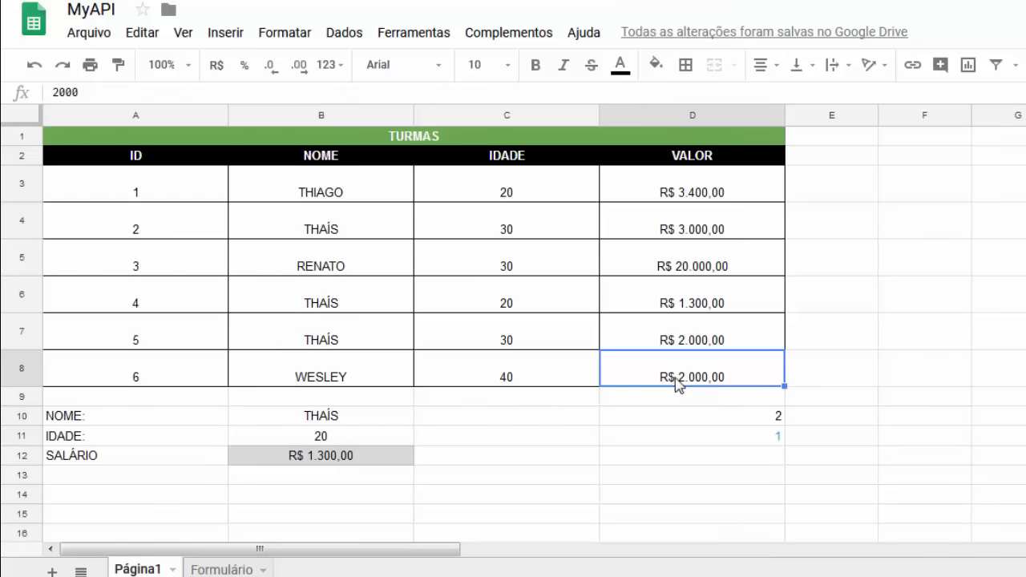
left_click(146, 196)
left_click(146, 230)
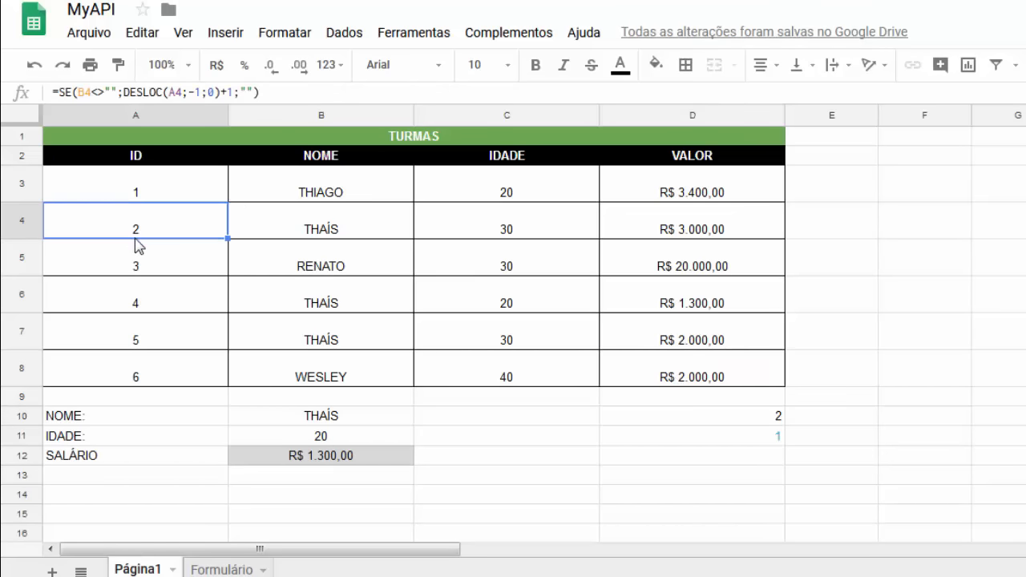
left_click(507, 416)
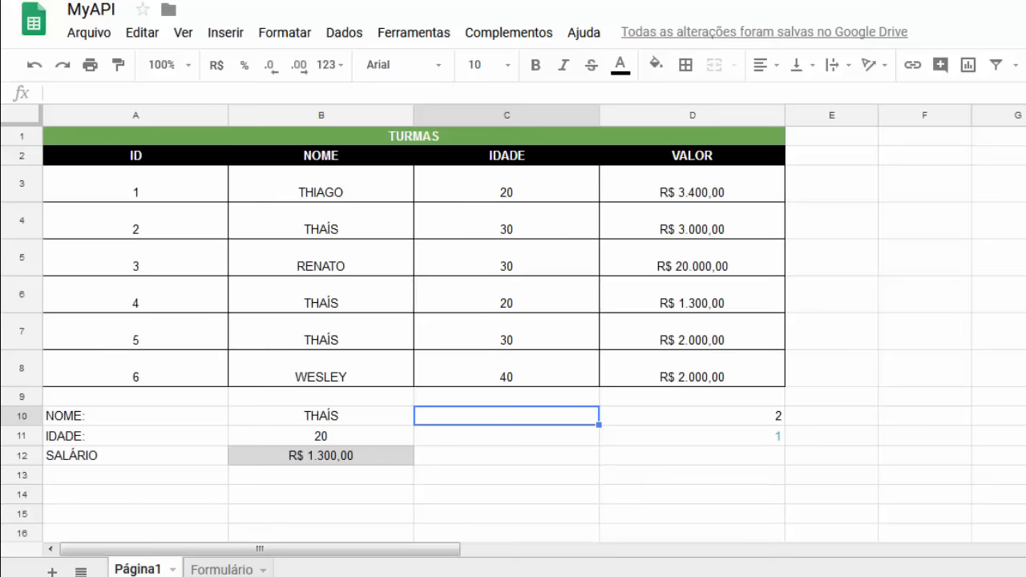
type("=HIPER")
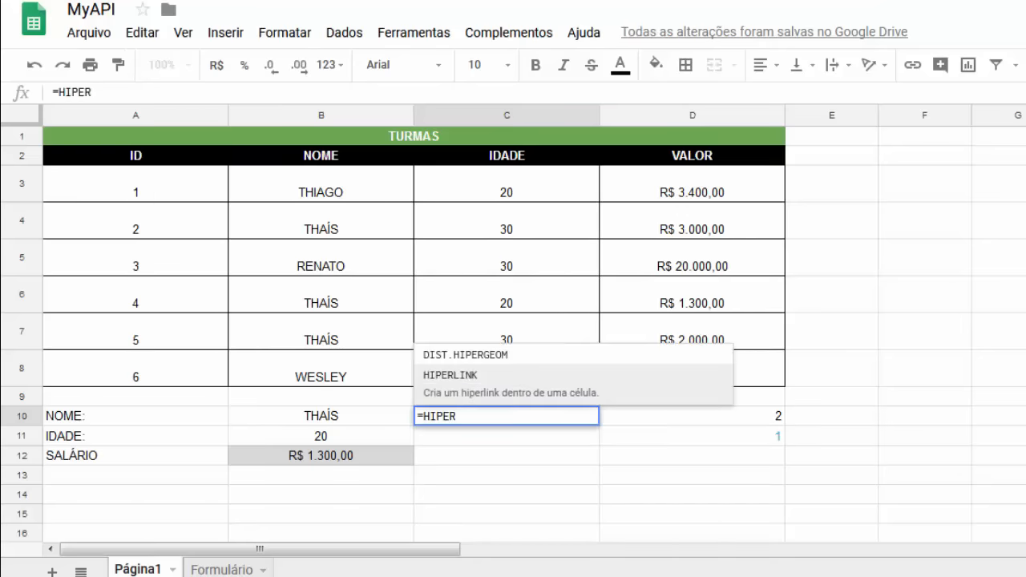
type("LINK(\"")
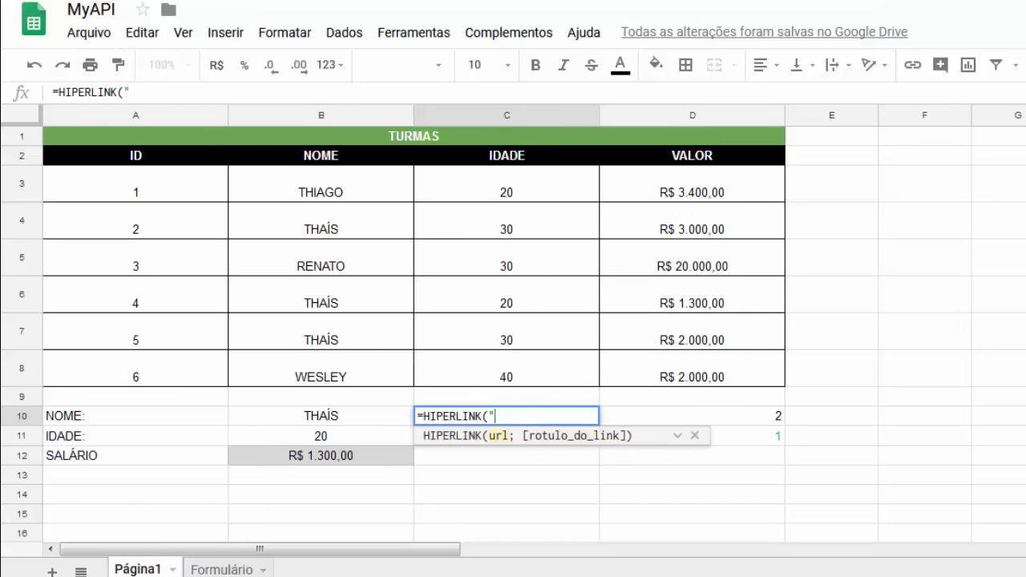
type("http://")
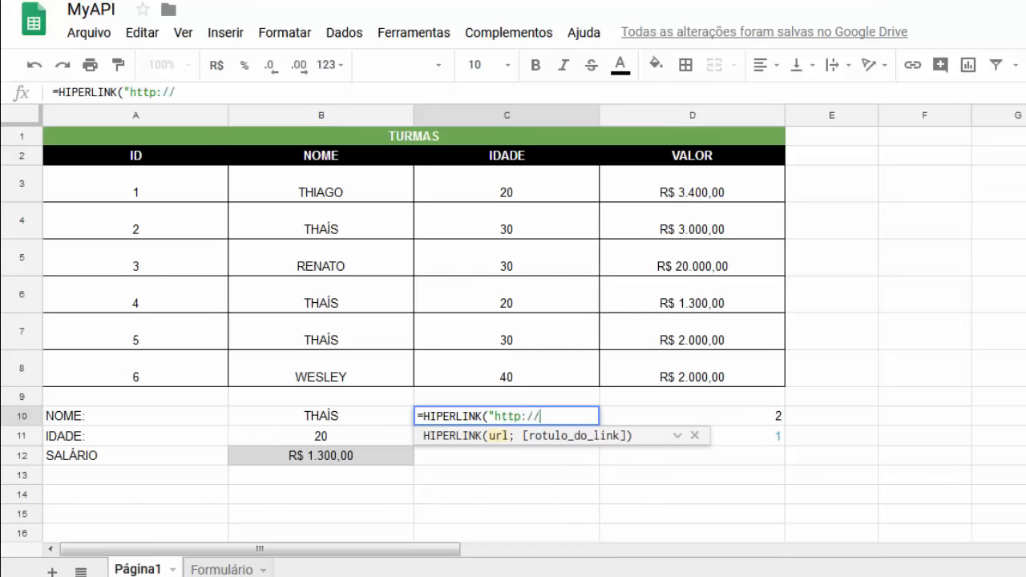
type("www.webd")
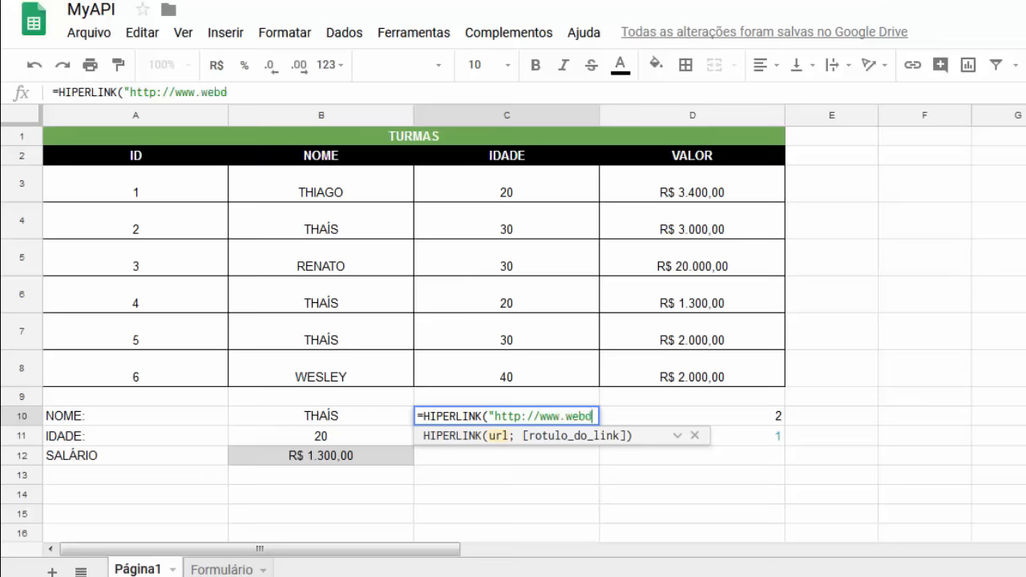
type("esignemfoco.com")
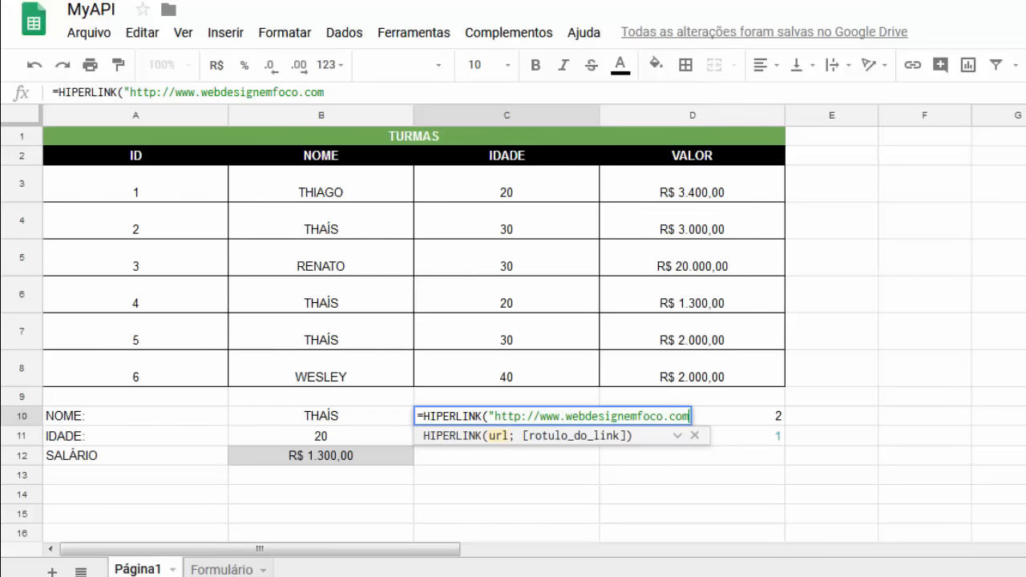
type("\";")
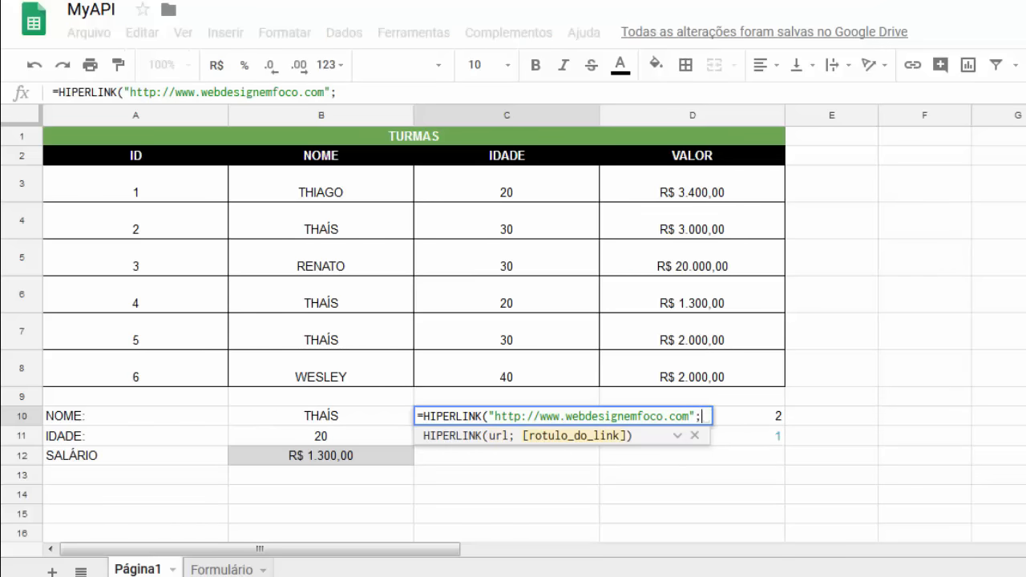
type("\"sAI")
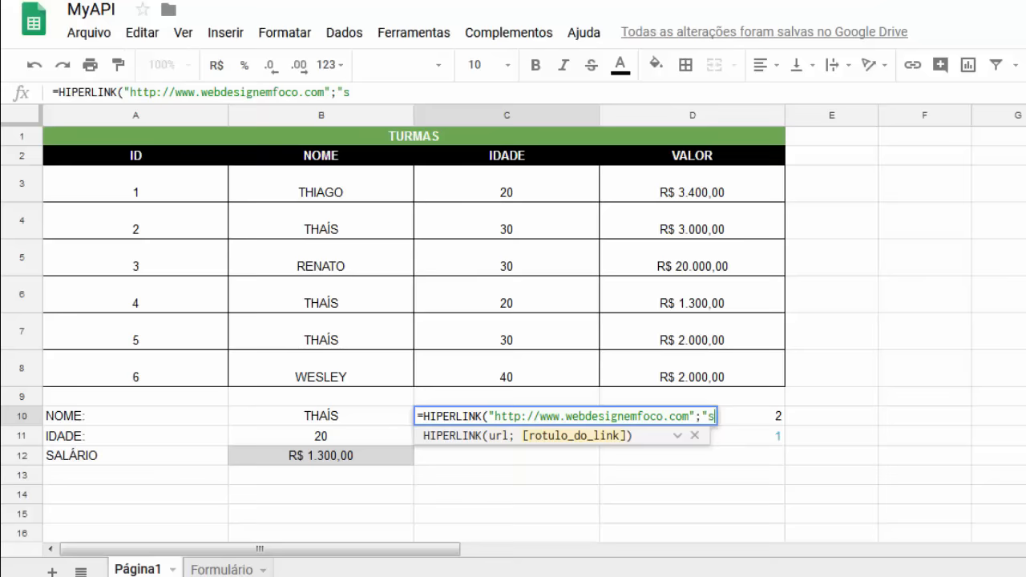
key("BackSpace")
key("BackSpace")
key("BackSpace")
type("Saiba Mais\"")
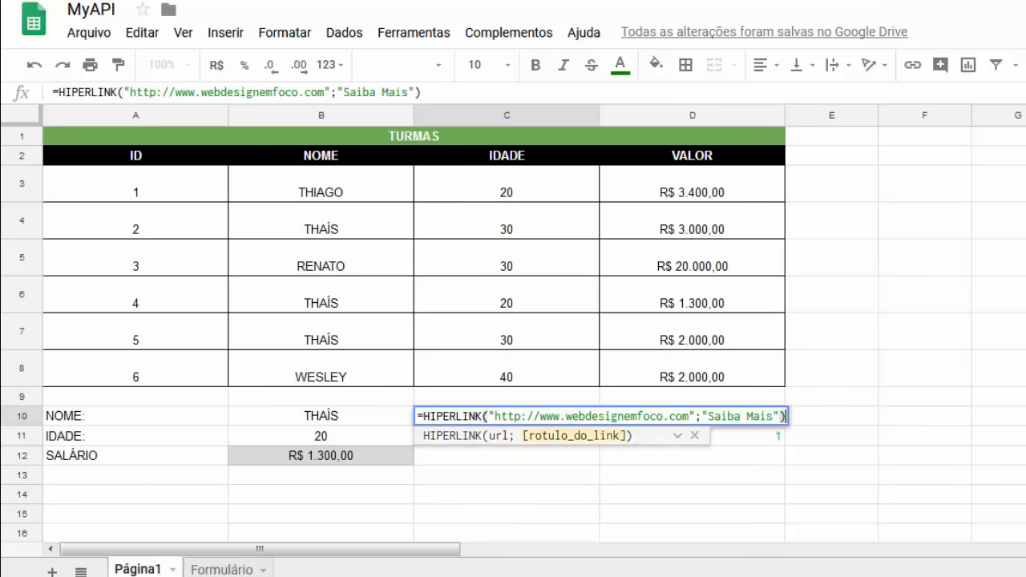
key("Return")
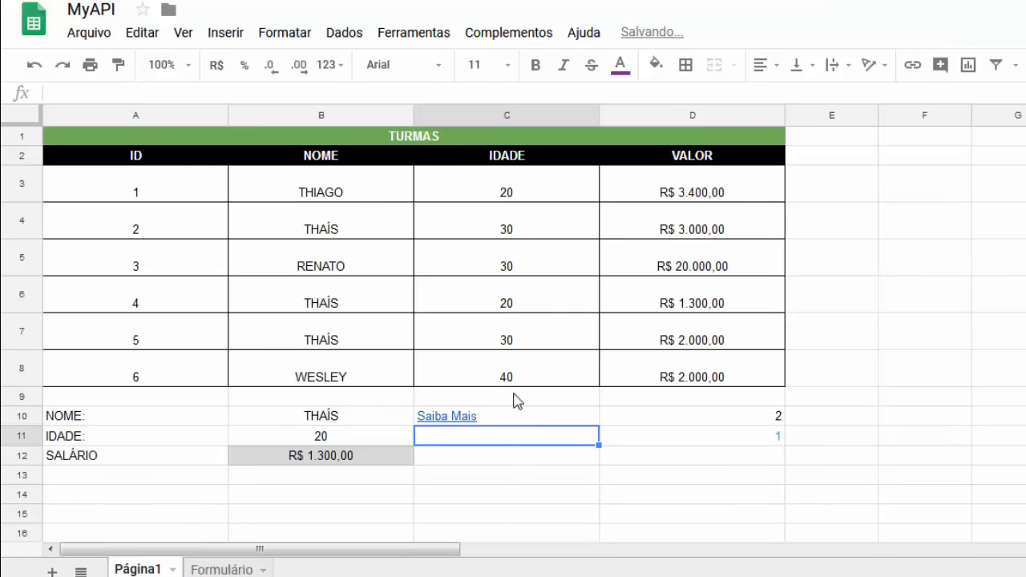
Check the link target and formula of the Saiba Mais cell in C10.
mouse_move(467, 422)
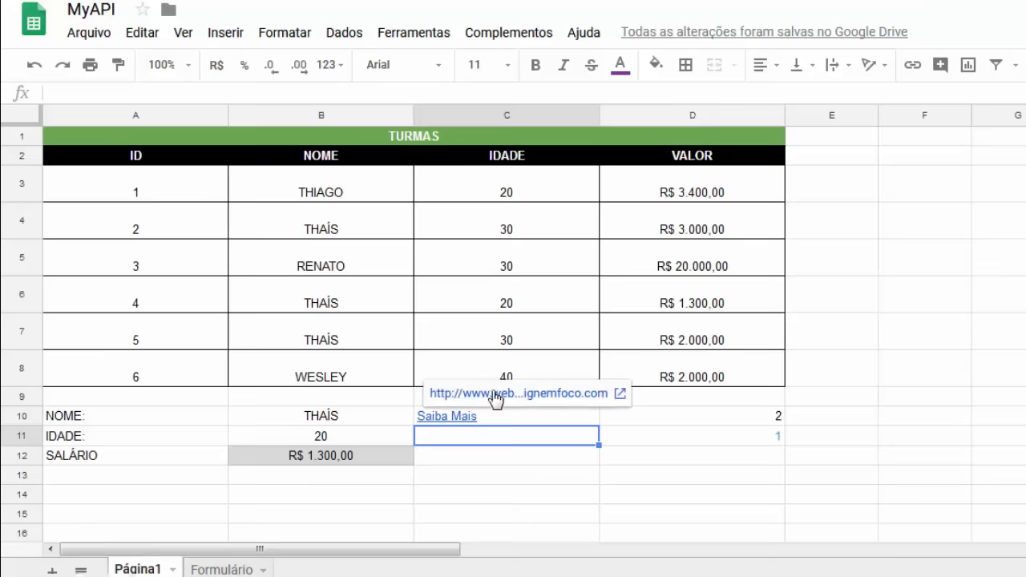
left_click(497, 420)
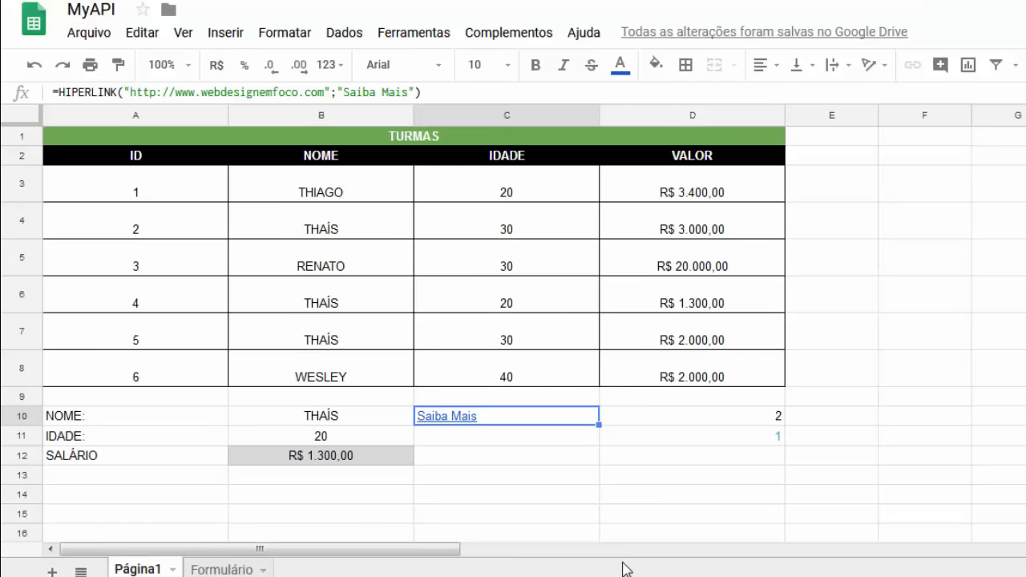
left_click(321, 474)
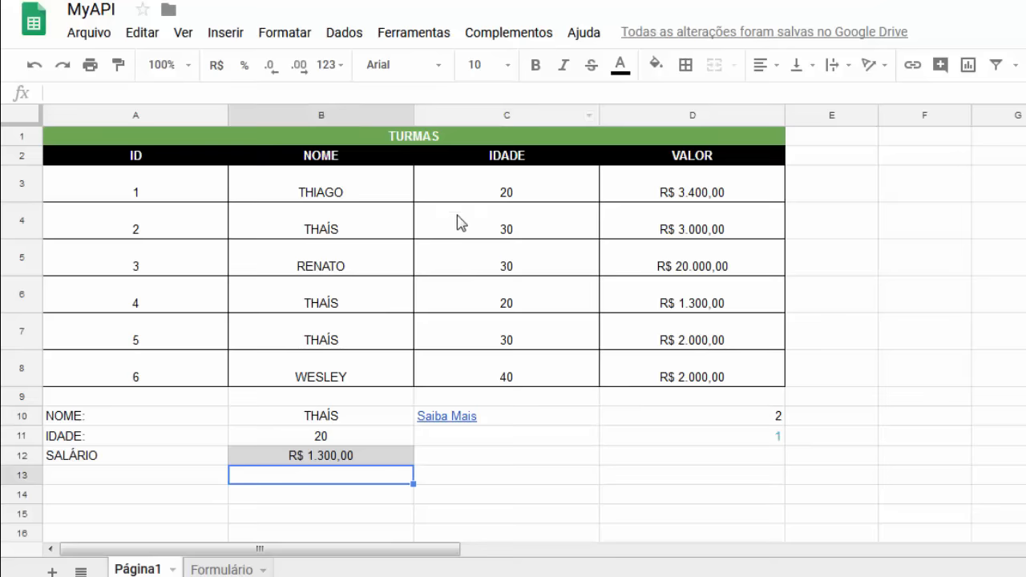
Review the ÍNDICE and CORRESP parts of the SEERRO formula in B12, leaving the cell without saving any edit.
left_click(349, 454)
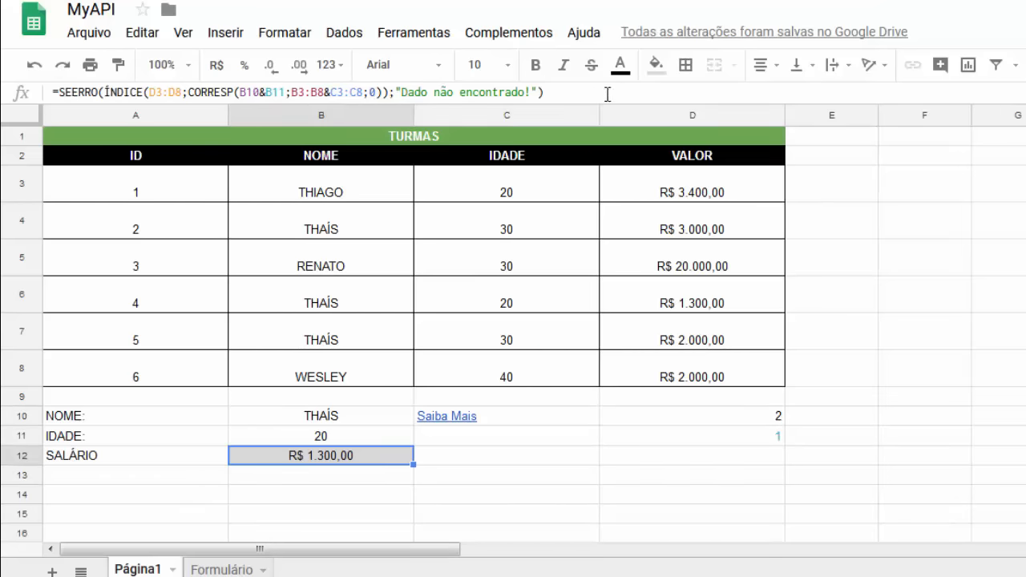
left_click_drag(608, 94, 104, 93)
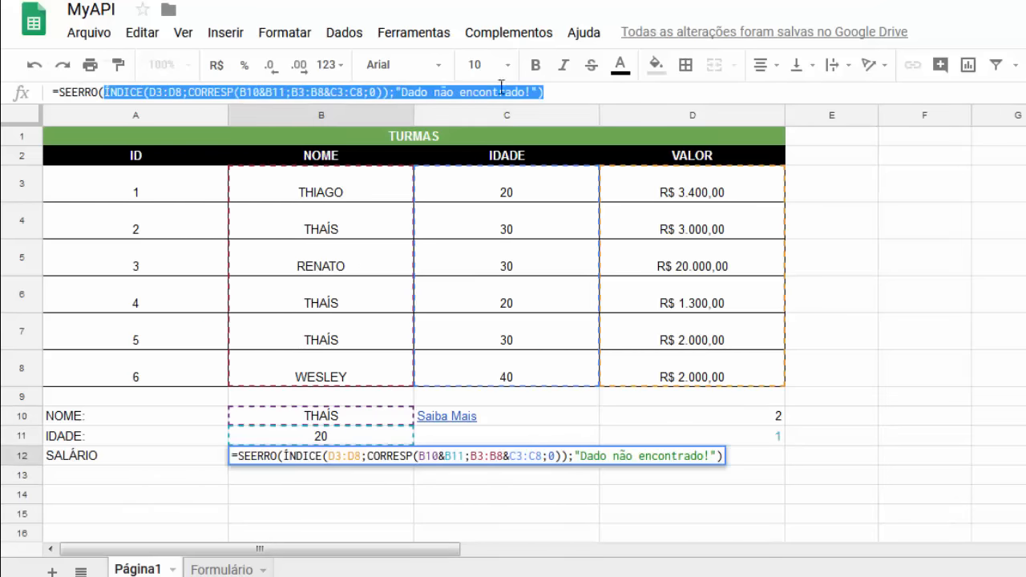
left_click(118, 90)
left_click(194, 92)
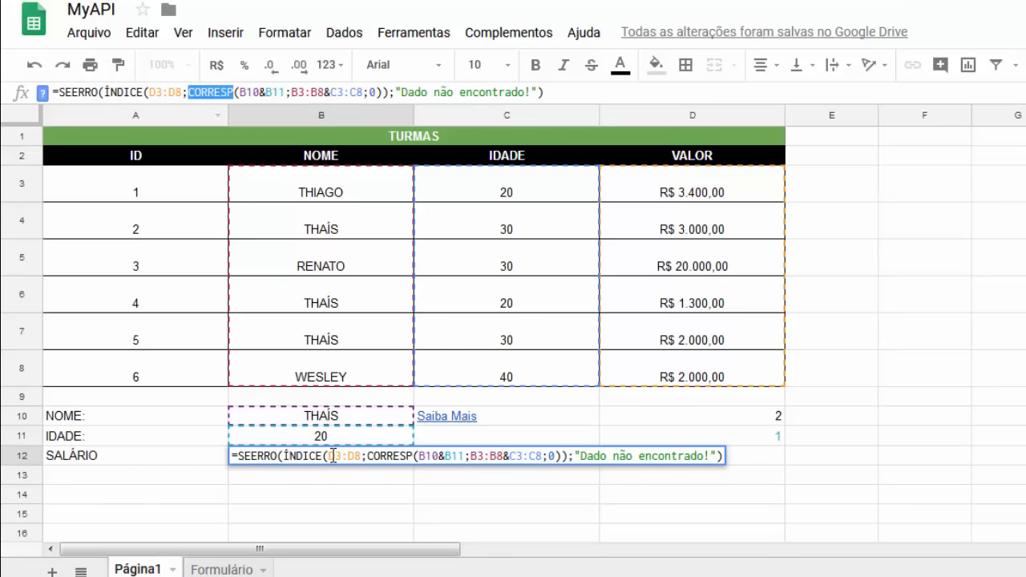
type("'")
key("Escape")
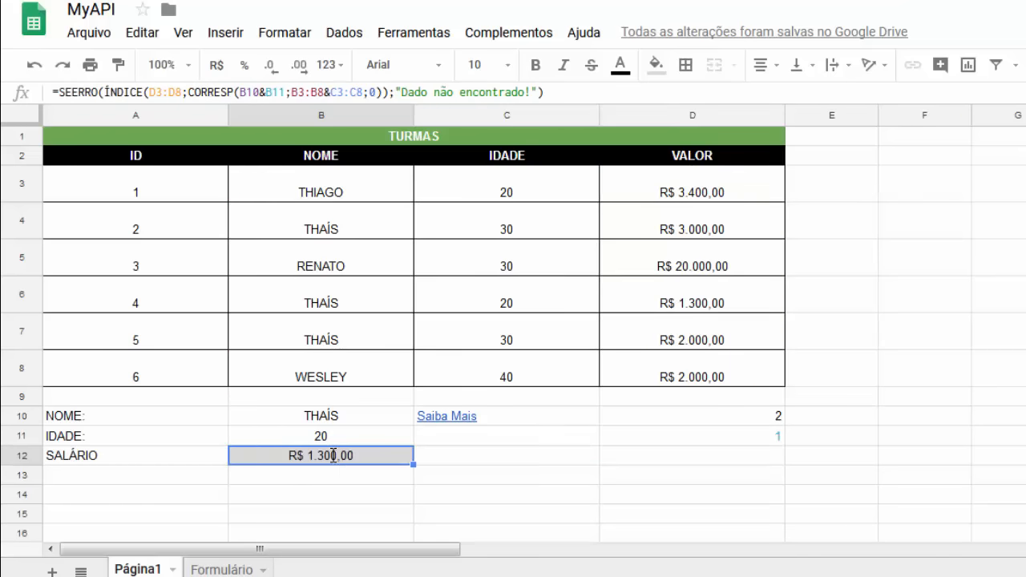
Start a PROCV formula in B13 with B10 as the search key, and view the function's full argument help.
left_click(345, 476)
type("=Proc")
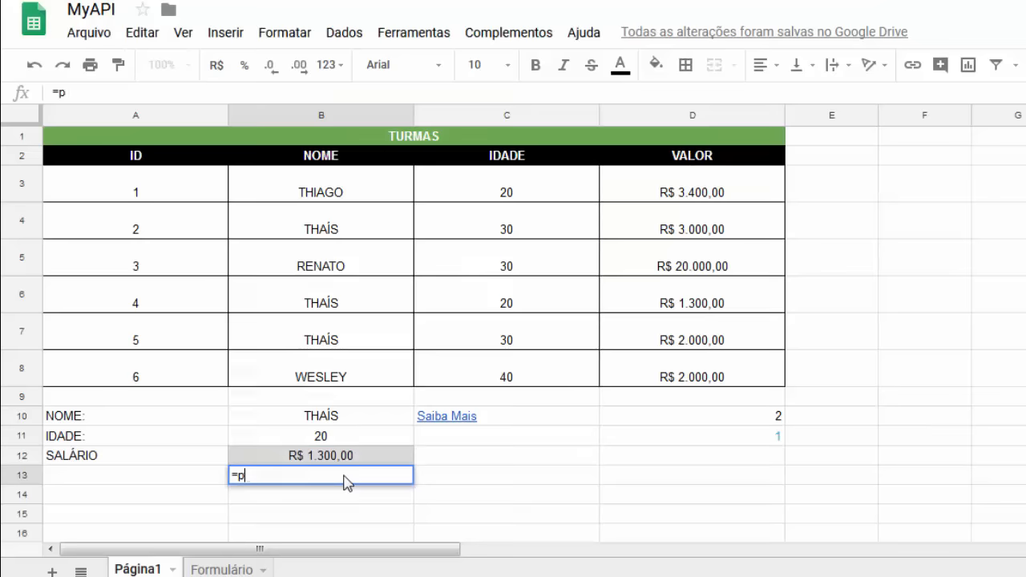
key("BackSpace")
key("BackSpace")
key("BackSpace")
type("ROC")
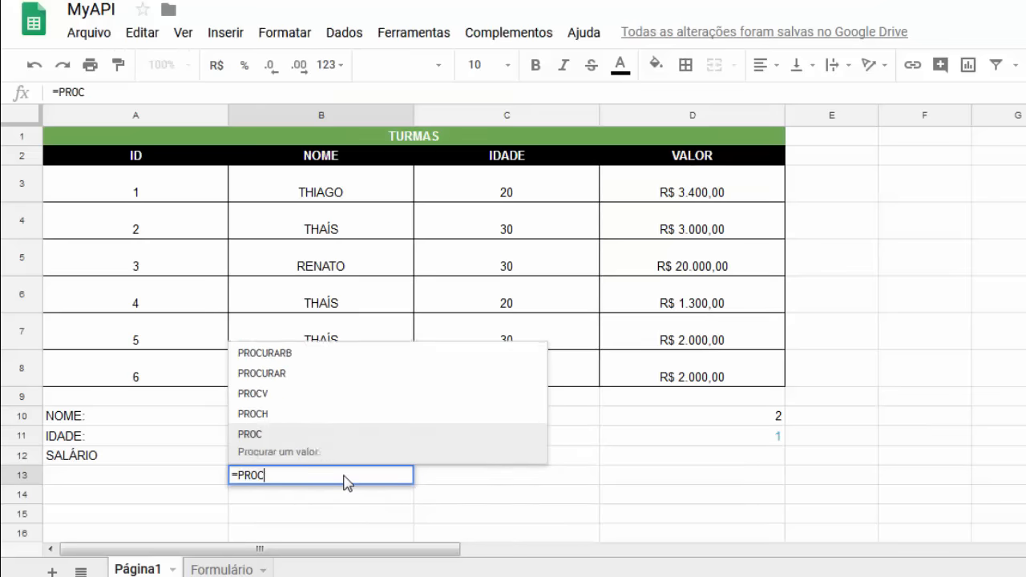
type("V(")
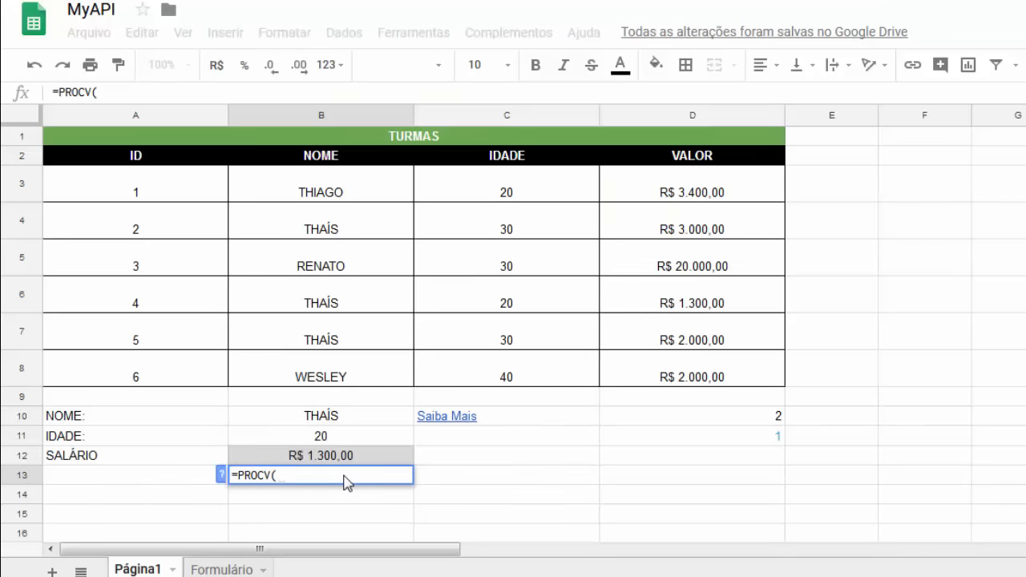
left_click(344, 424)
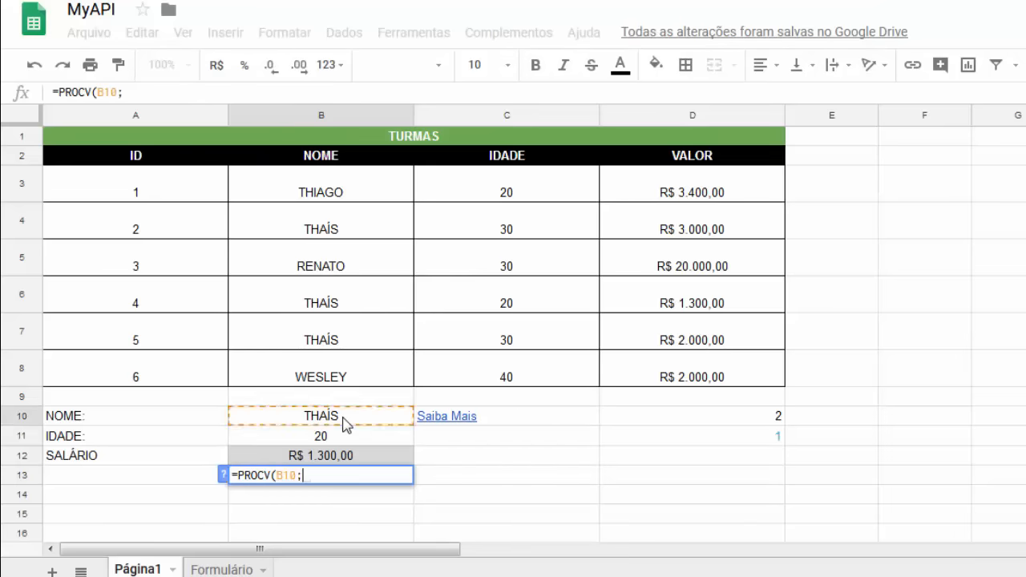
type(";")
left_click(223, 478)
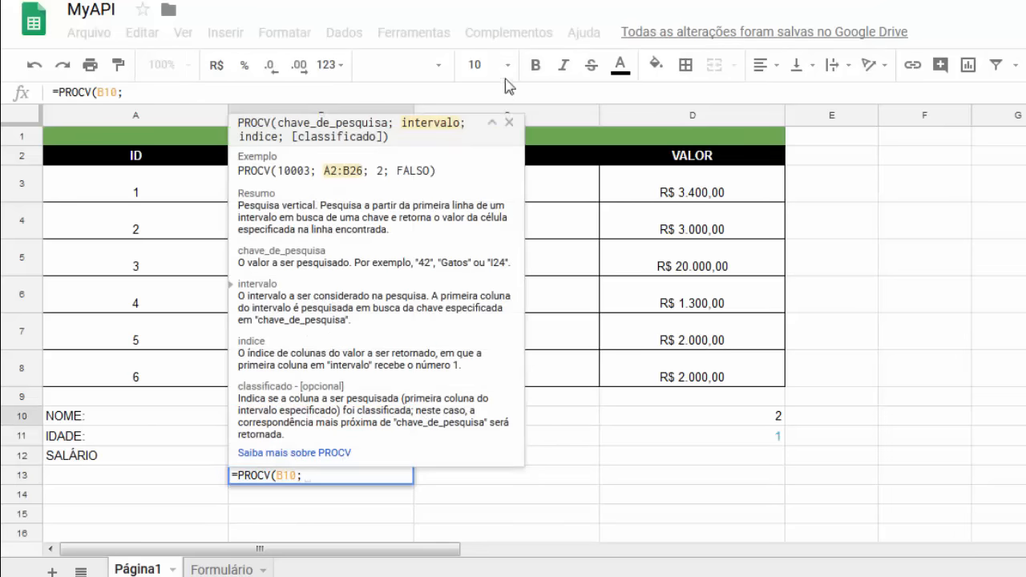
left_click(492, 122)
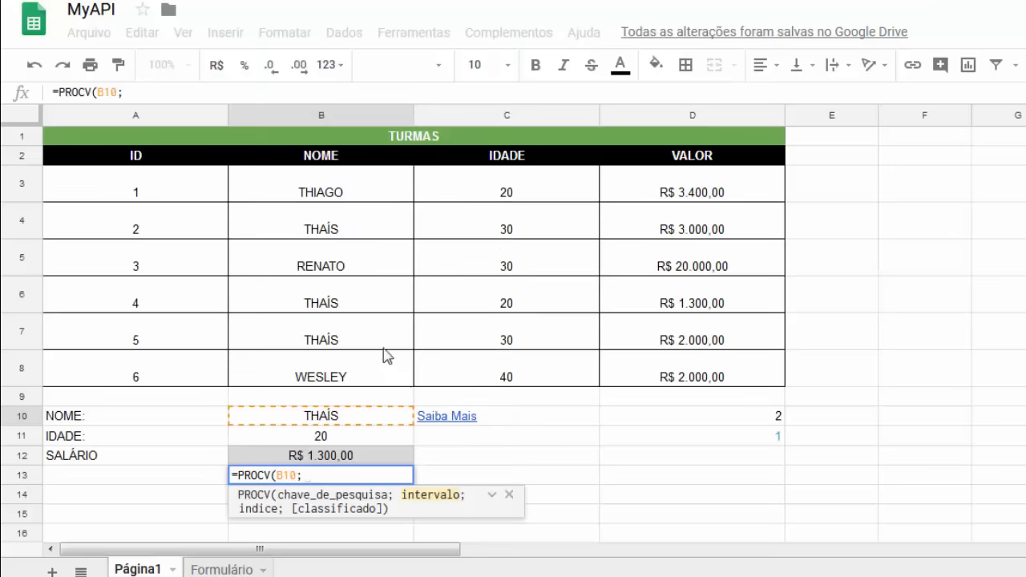
Complete the PROCV formula in B13 with range B3:D8, column index 3 and 0 as the classificado argument.
left_click(311, 195)
left_click_drag(331, 221, 719, 377)
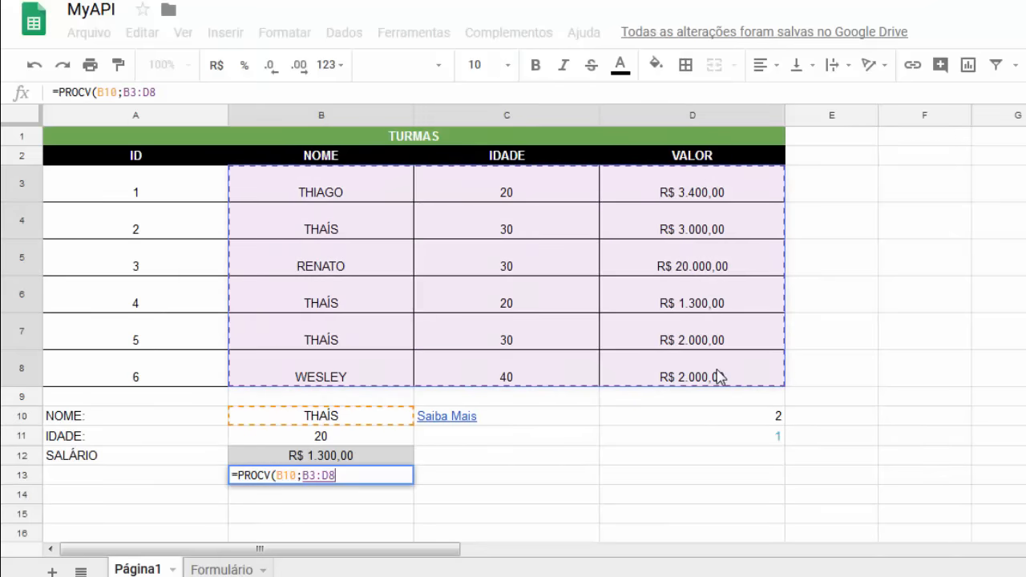
type(";")
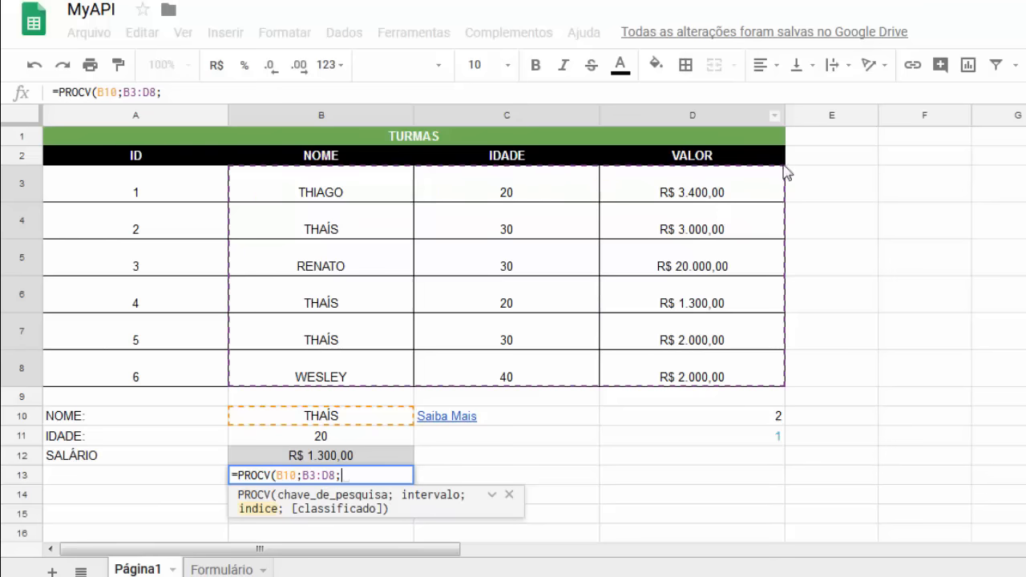
type("3")
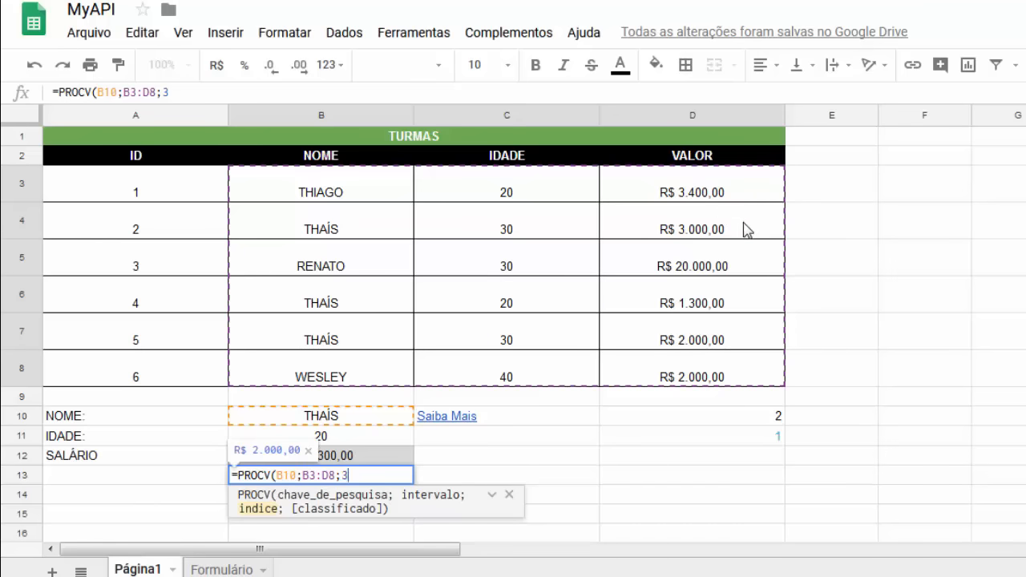
type(";")
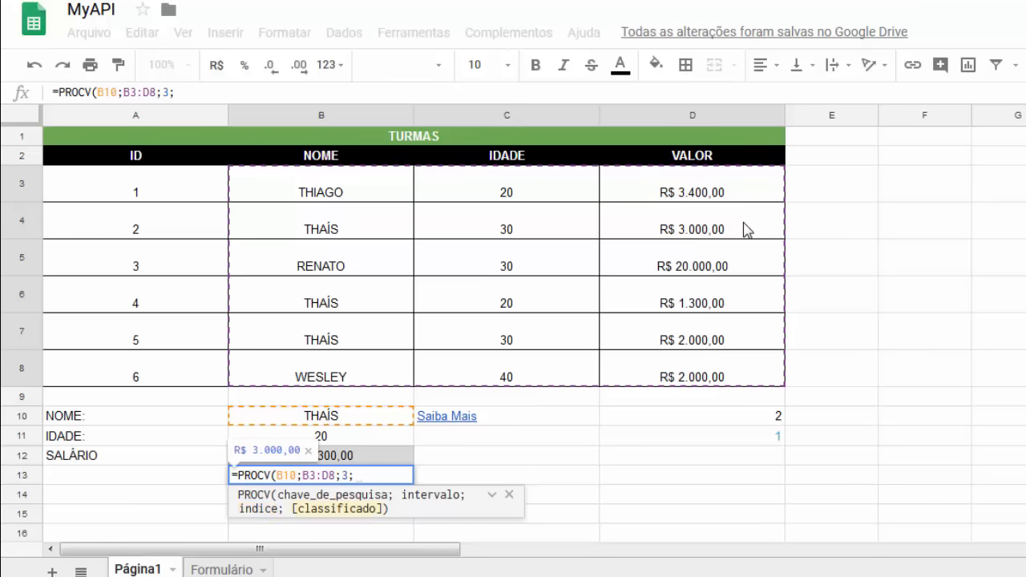
type("0")
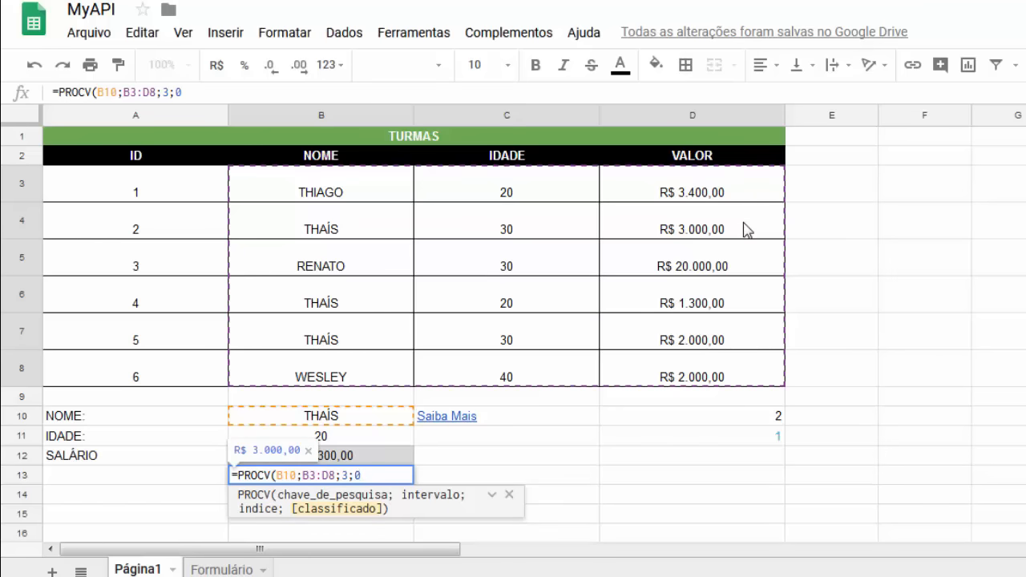
key("Return")
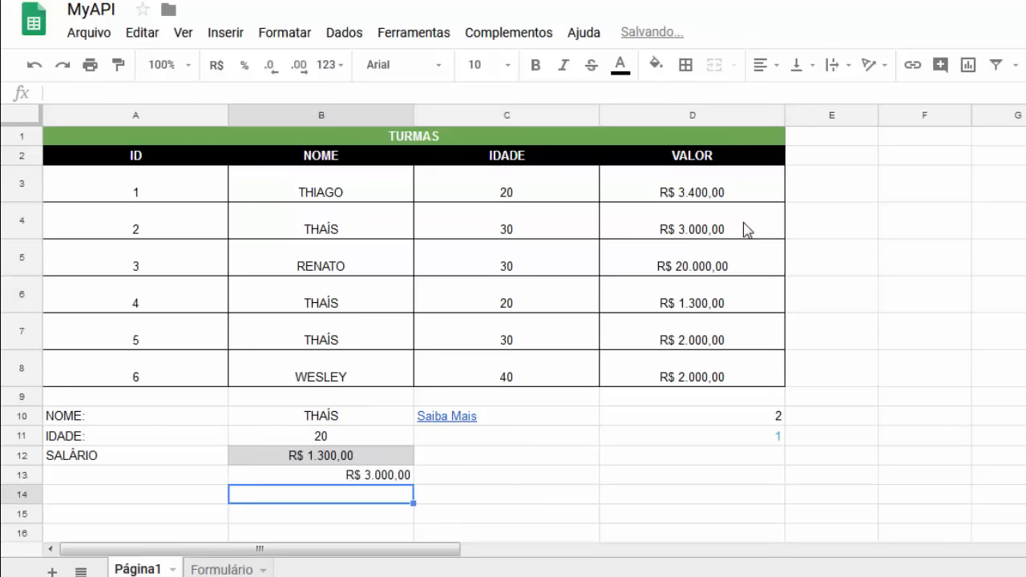
Compare the PROCV result in B13 with the search name in B10 and the matching name rows 4, 6 and 7.
left_click(374, 476)
left_click(353, 422)
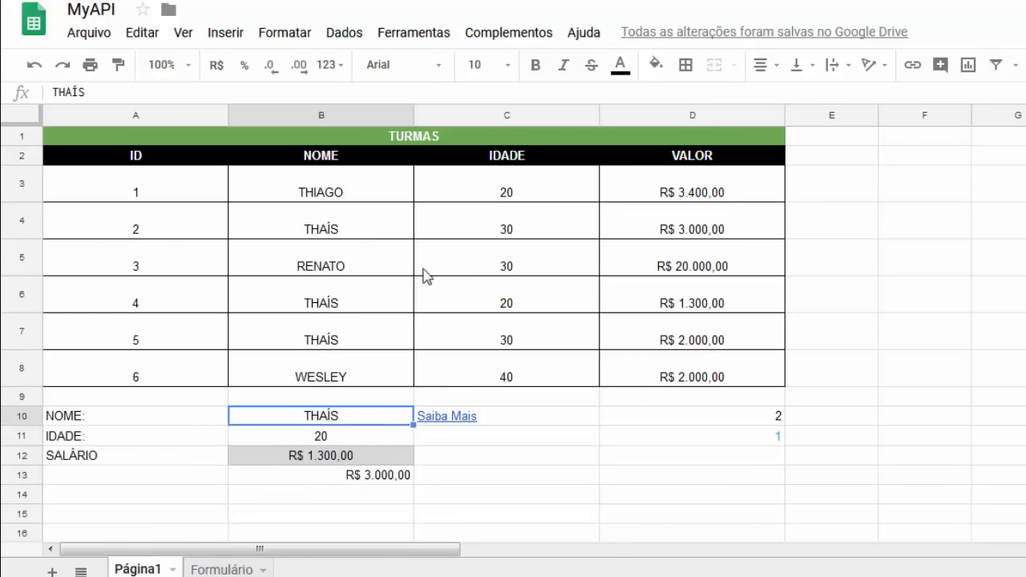
left_click(365, 230)
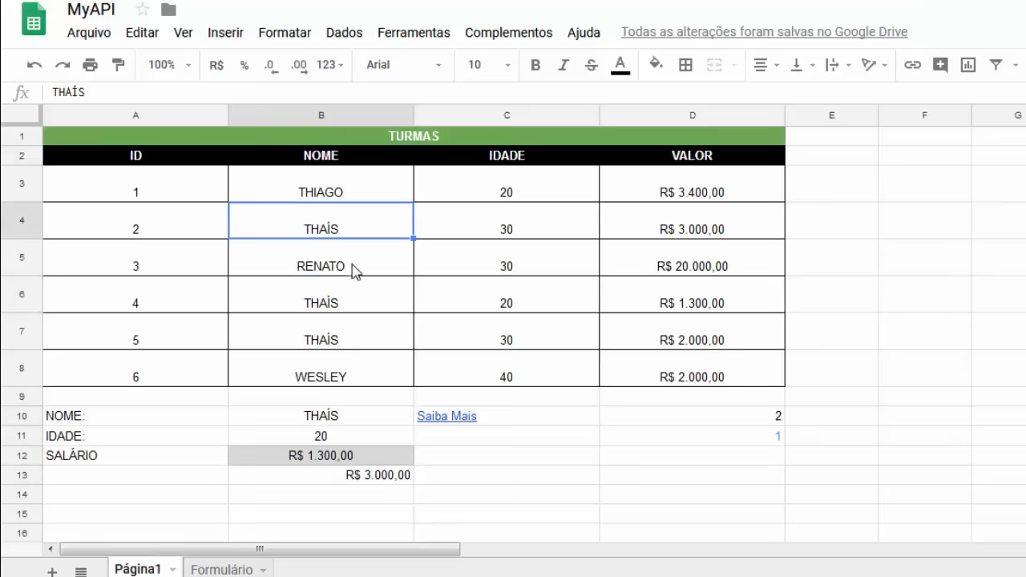
left_click(353, 301)
left_click(353, 335)
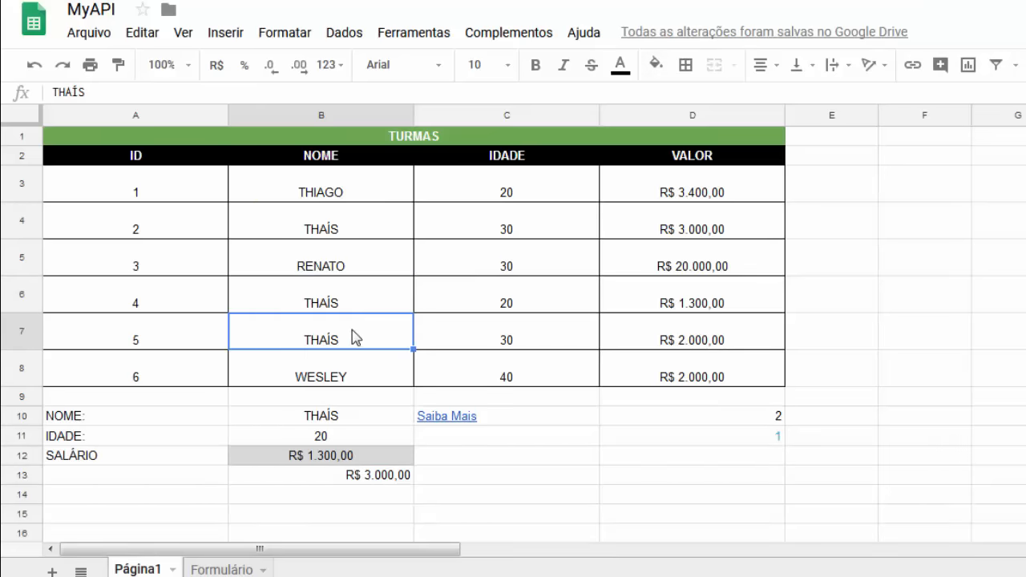
left_click(394, 479)
left_click_drag(352, 234, 738, 239)
Change the classificado argument of the PROCV formula in B13 to 1.
left_click(380, 479)
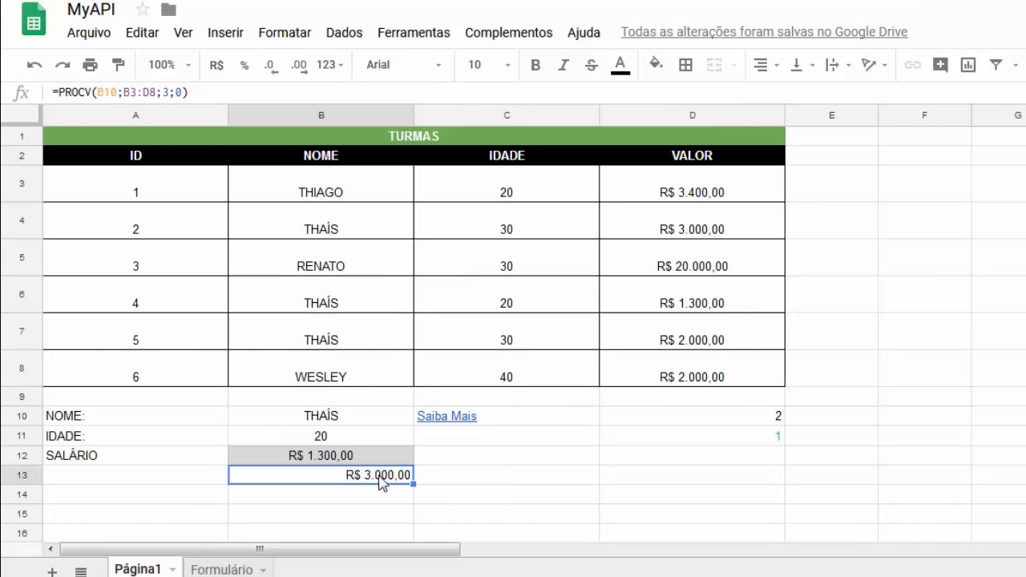
left_click(183, 92)
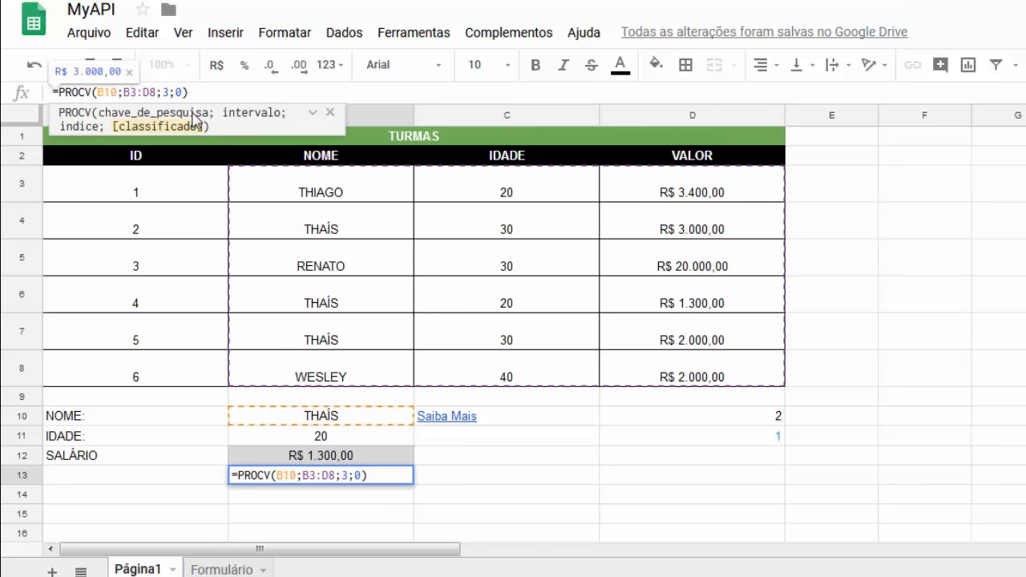
key("BackSpace")
type("1")
key("Return")
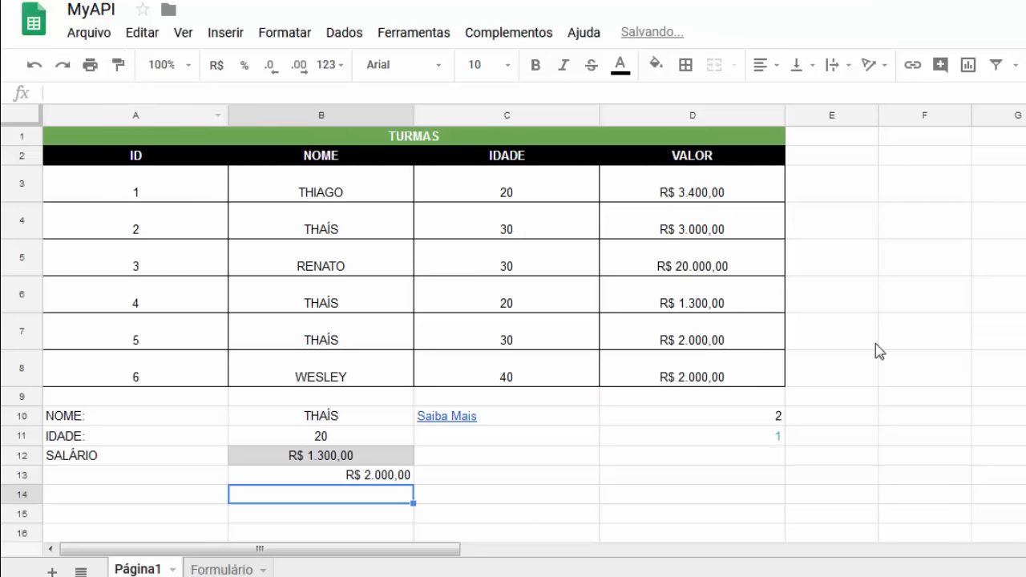
Compare the PROCV result in B13 with table row 7, the SEERRO formula in B12 and the name and age in row 6.
left_click_drag(776, 340, 362, 337)
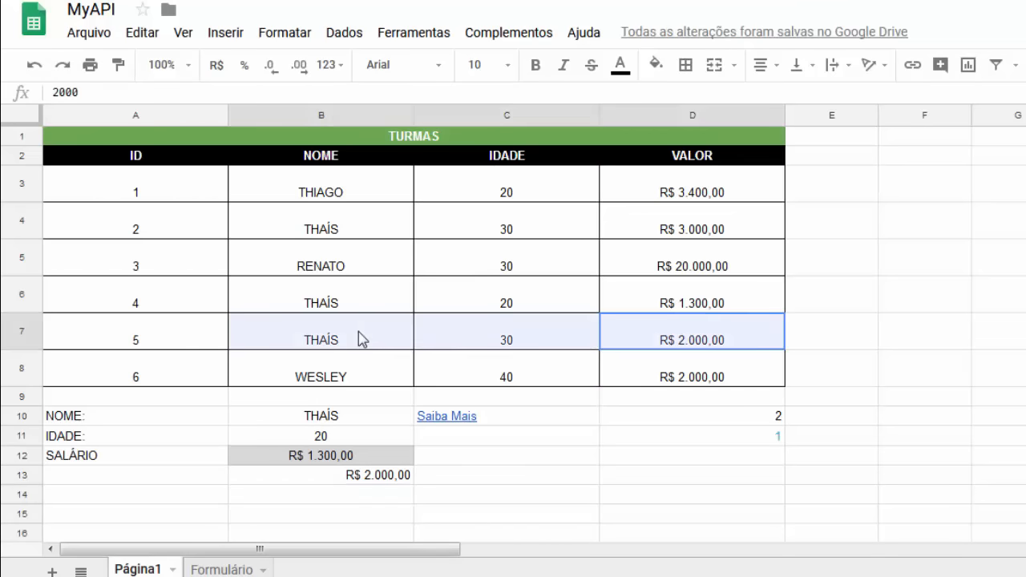
left_click(359, 484)
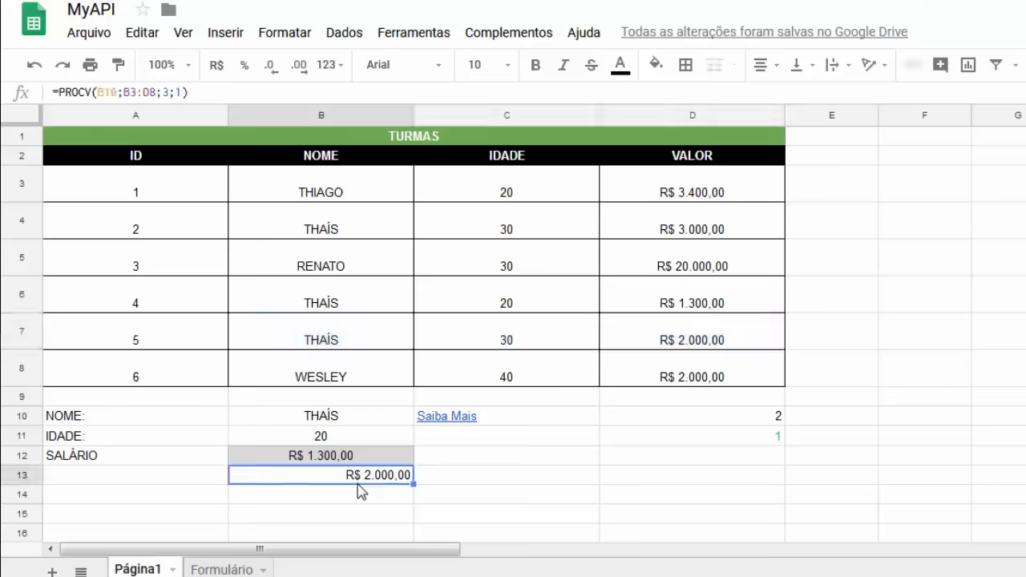
left_click(359, 453)
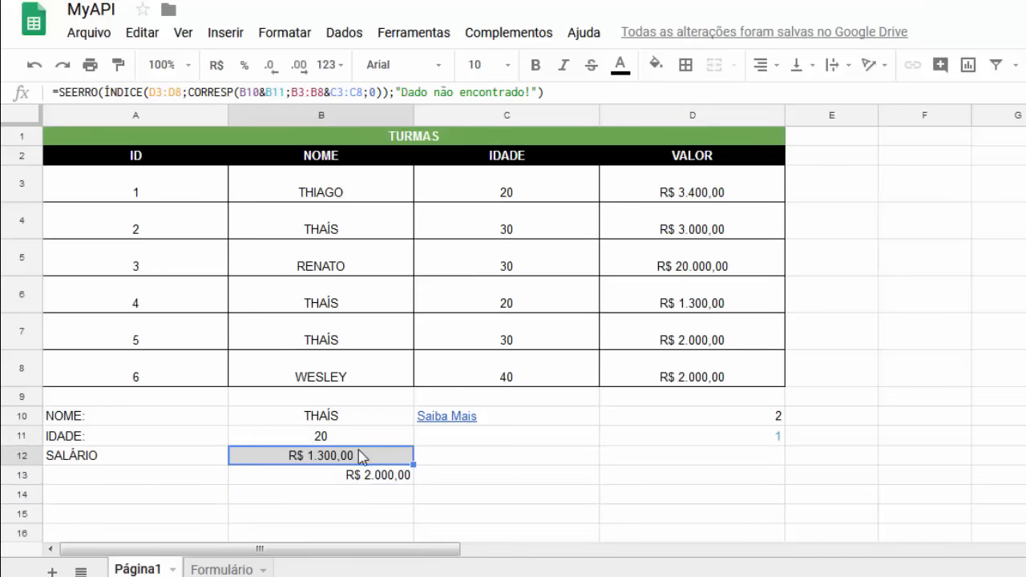
left_click(363, 473)
left_click(377, 317)
left_click(515, 318)
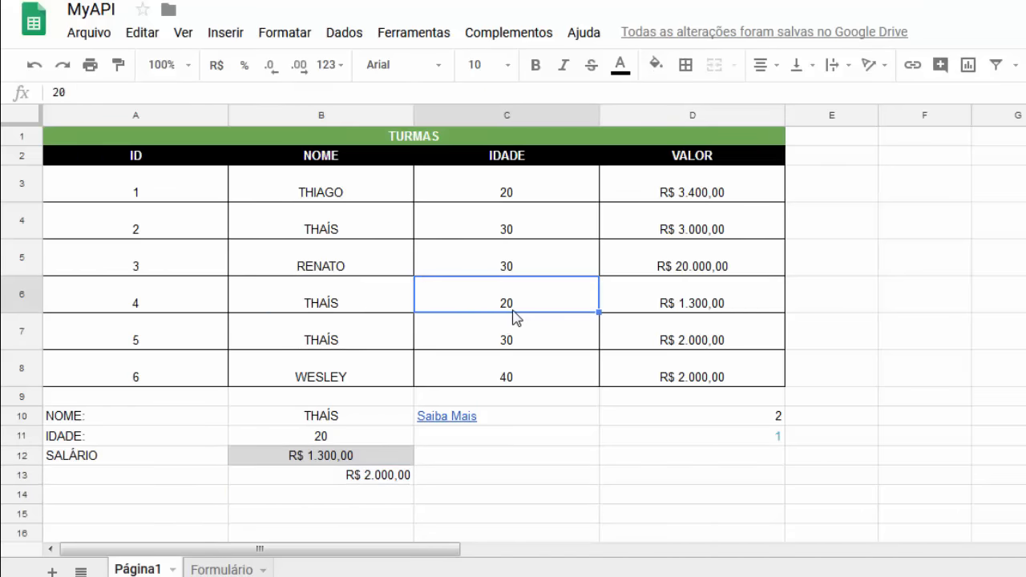
left_click(376, 481)
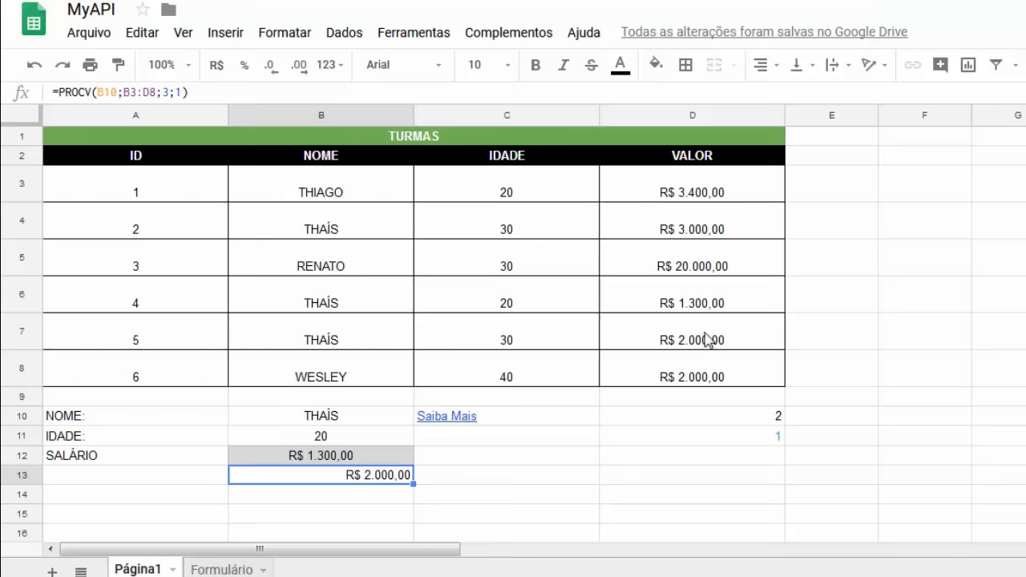
Examine the PROCV search range B3:D8 relative to the ID column, and check the formula in B13.
left_click_drag(366, 183, 725, 378)
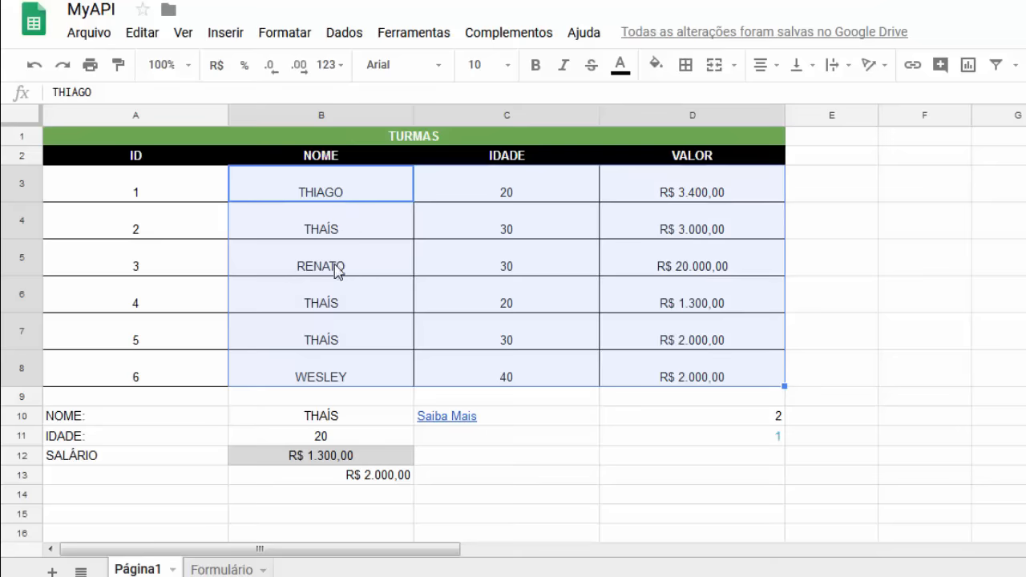
left_click(327, 197)
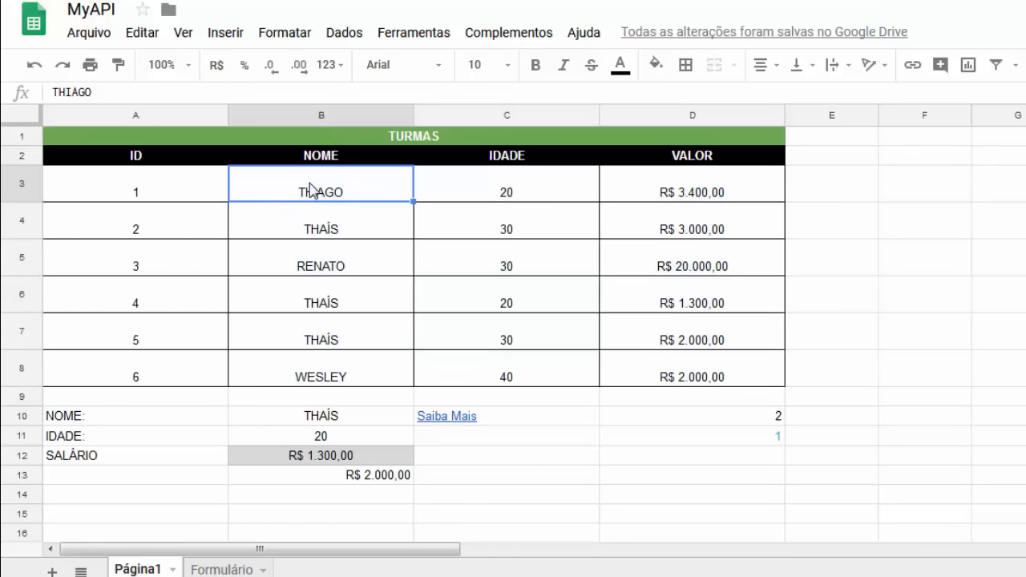
left_click_drag(311, 190, 743, 380)
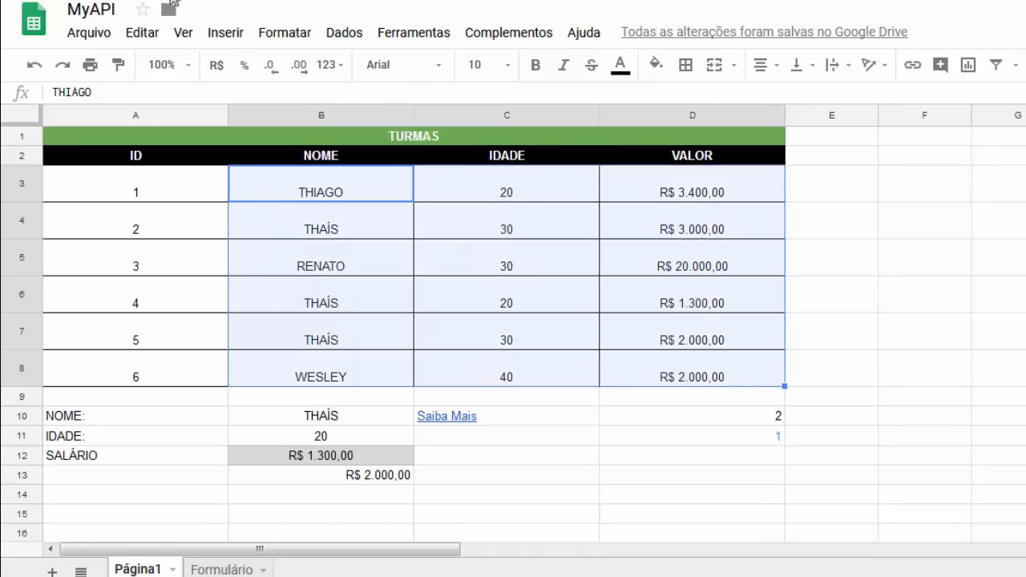
left_click_drag(167, 200, 193, 378)
left_click_drag(298, 186, 733, 392)
left_click(378, 477)
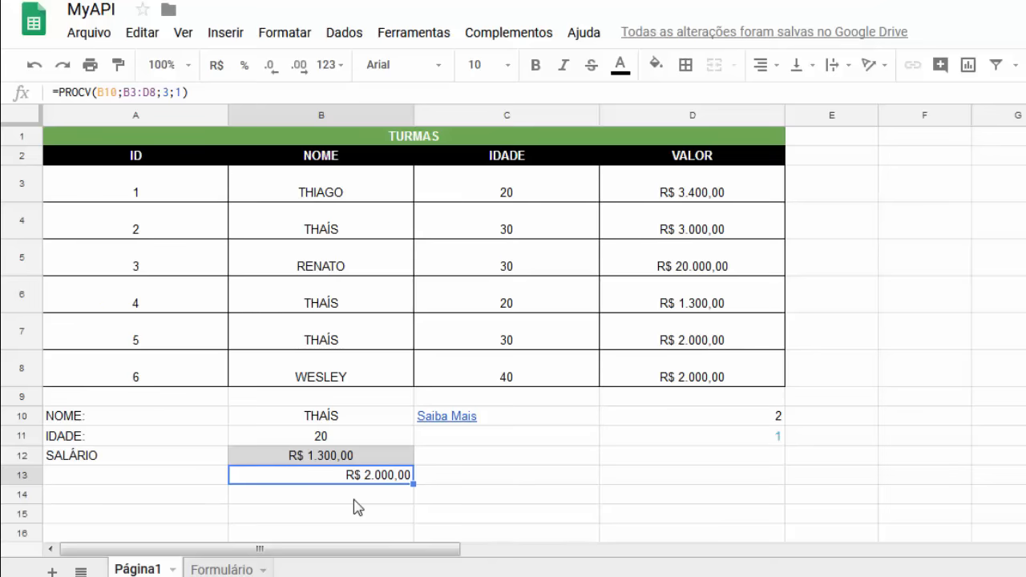
left_click(354, 499)
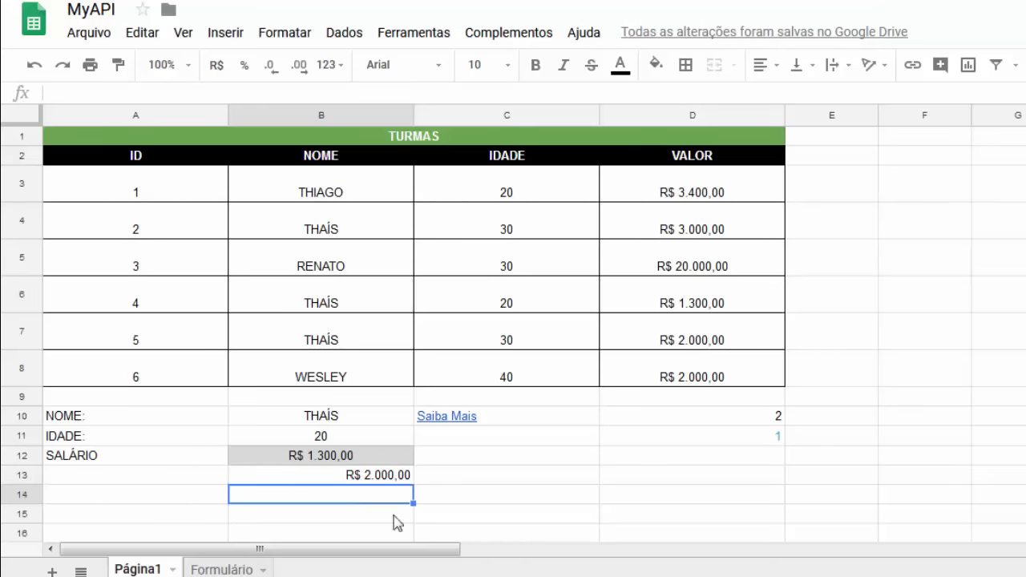